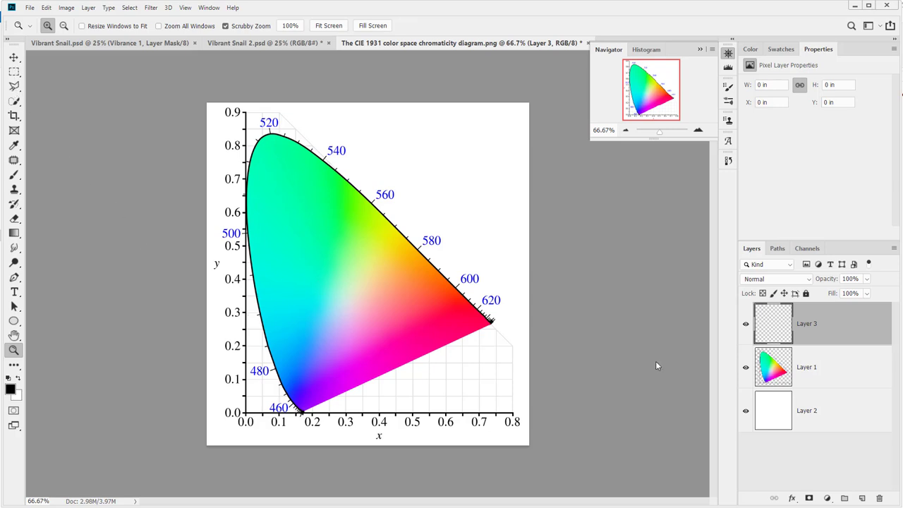
- Brush a black straight-sided triangle about 5.1 by 6.4 in on Layer 3, over the middle of the chromaticity diagram
key(b)
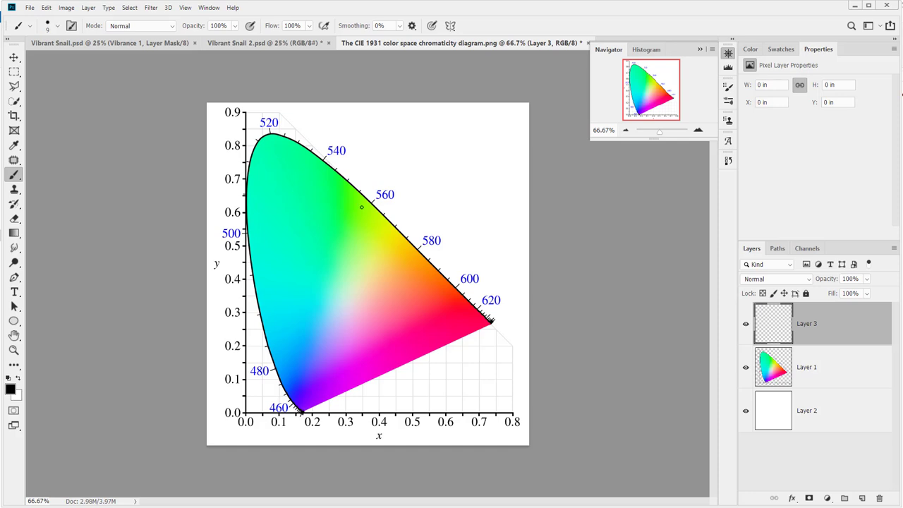
shift+click(273, 324)
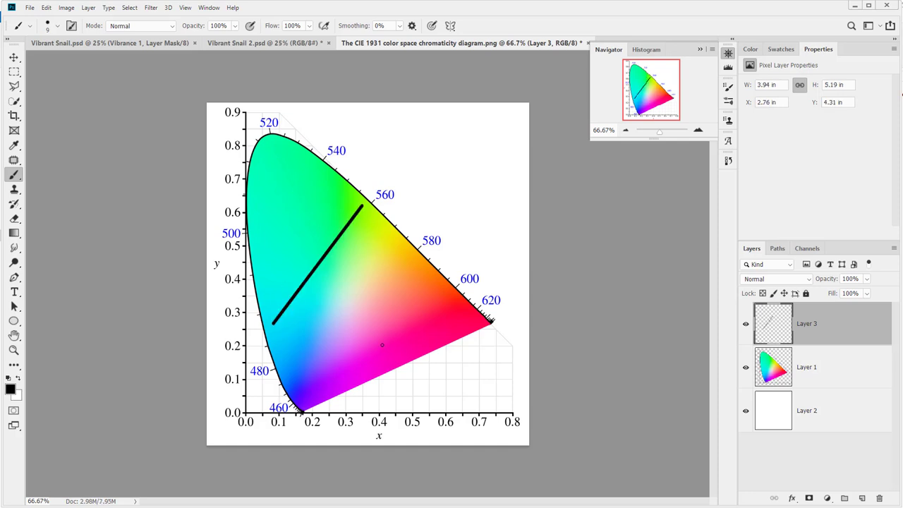
shift+click(391, 352)
shift+click(362, 206)
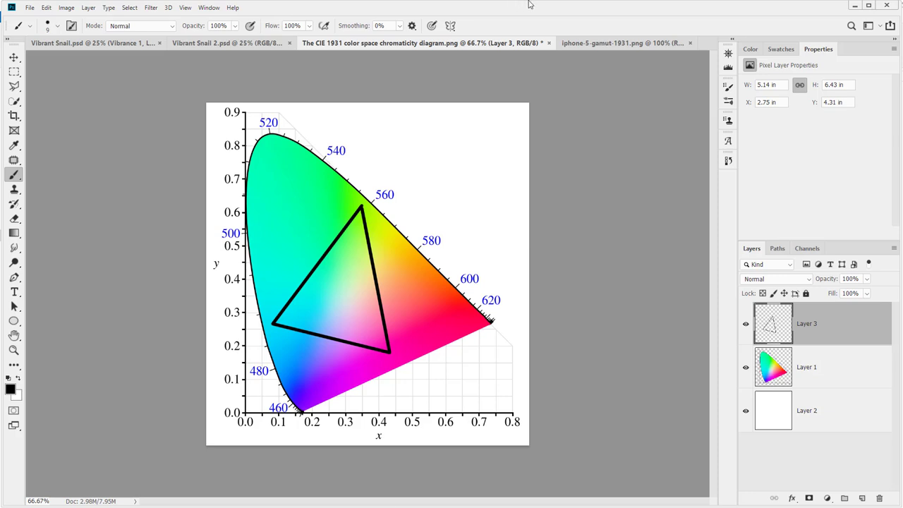
- Compare the device gamut triangles in iphone-5-gamut-1931.png with the triangle drawn on the CIE 1931 diagram
click(585, 43)
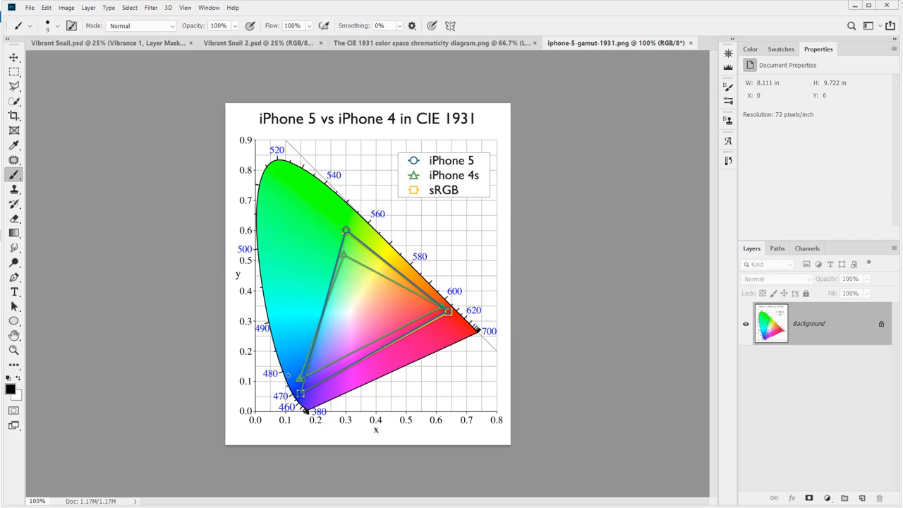
click(398, 44)
click(565, 43)
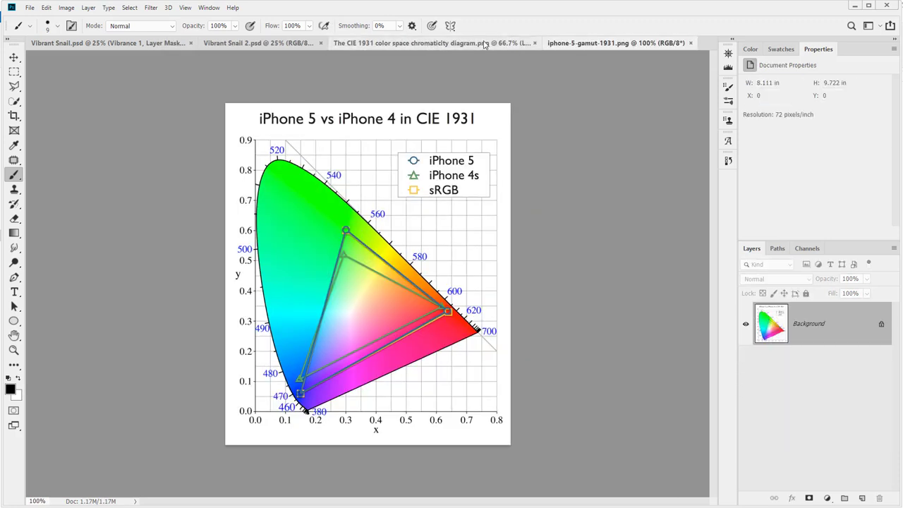
click(515, 44)
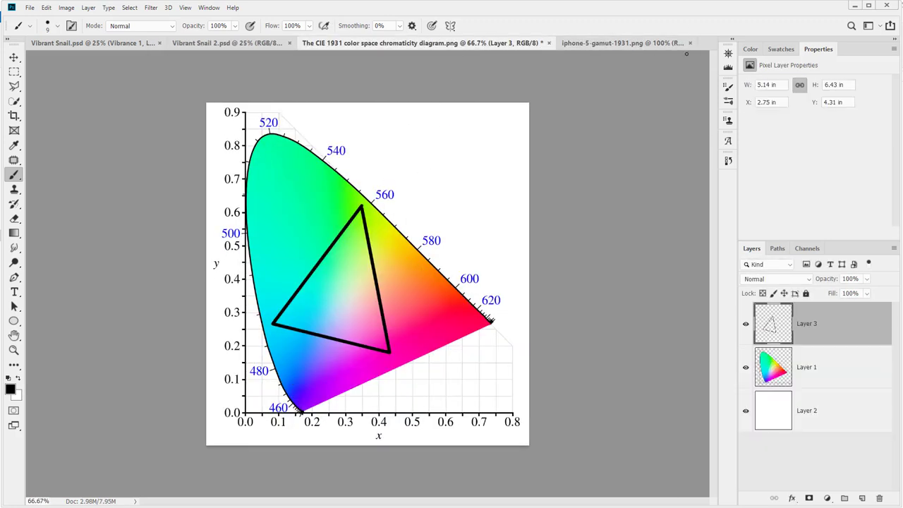
click(607, 44)
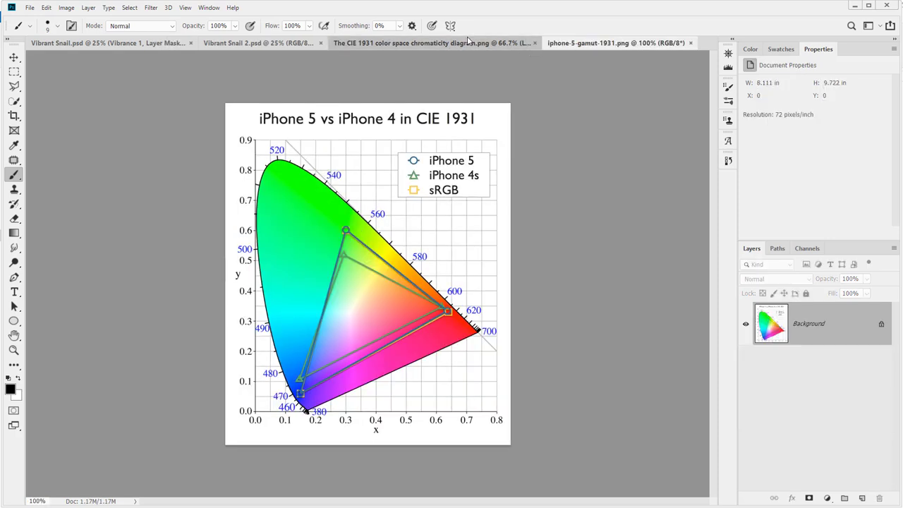
- Return to the CIE 1931 diagram, select the whole canvas and cut the triangle from Layer 3
click(518, 44)
key(ctrl+t)
key(b)
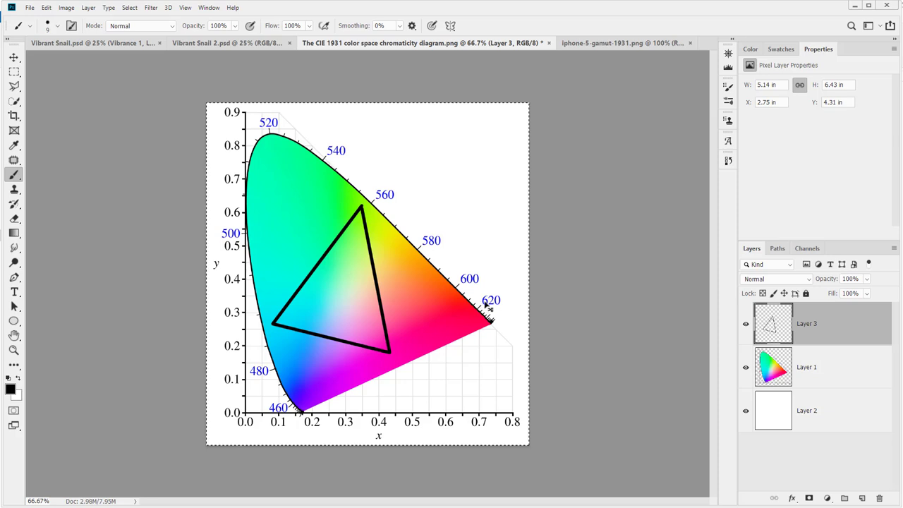
key(ctrl+x)
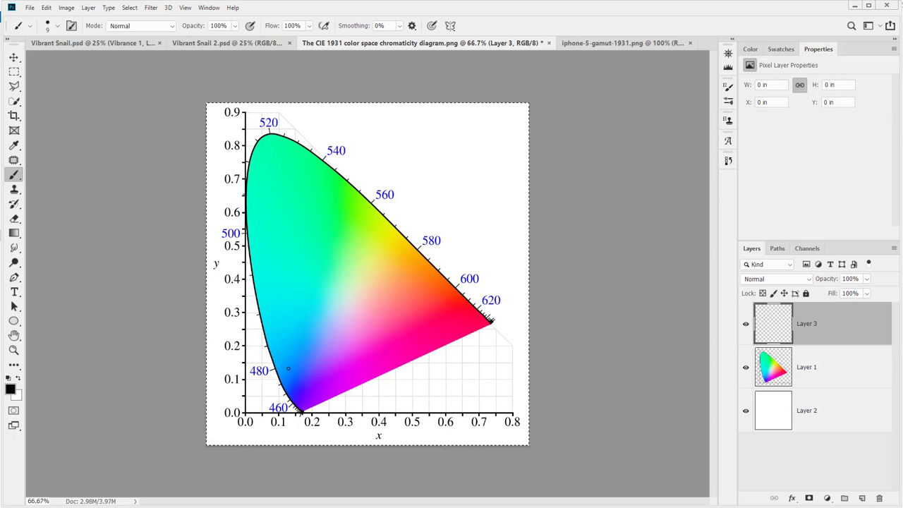
- Brush a black triangle about 6.7 by 5.9 in on Layer 3, with corners in the blue, red and green areas
click(294, 369)
shift+click(446, 307)
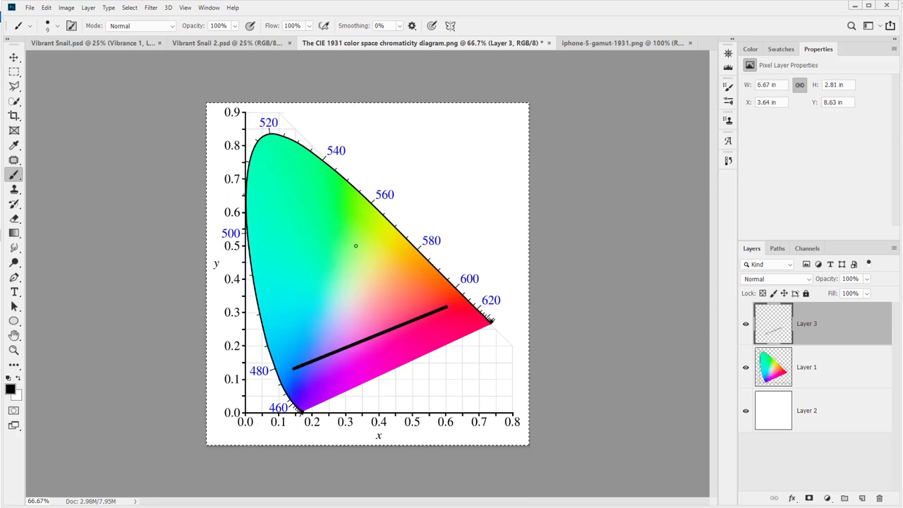
shift+click(340, 235)
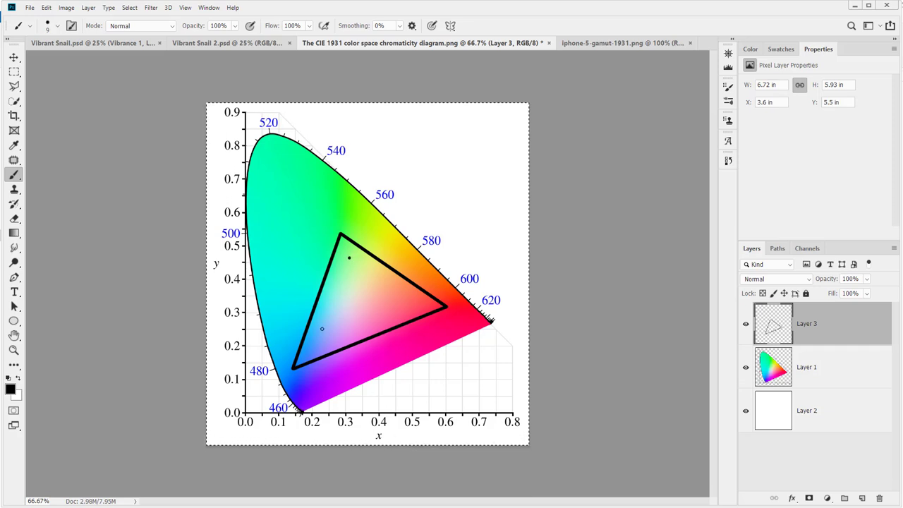
- Add a new layer and brush a smaller triangle about 3.3 by 2.8 in inside the large one
click(861, 498)
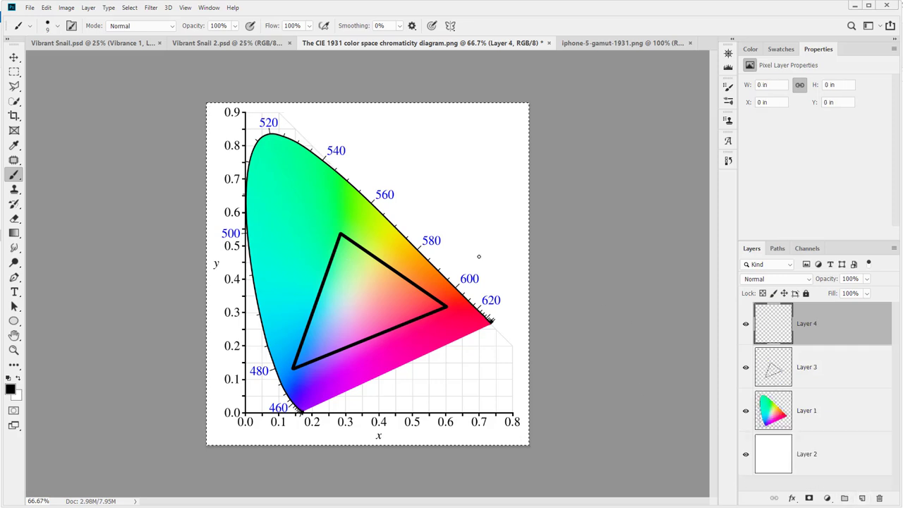
click(349, 267)
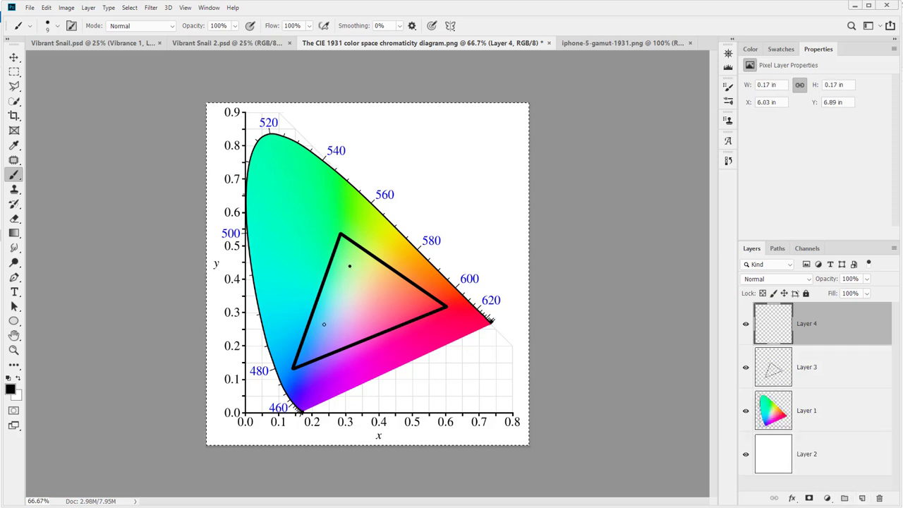
shift+click(324, 325)
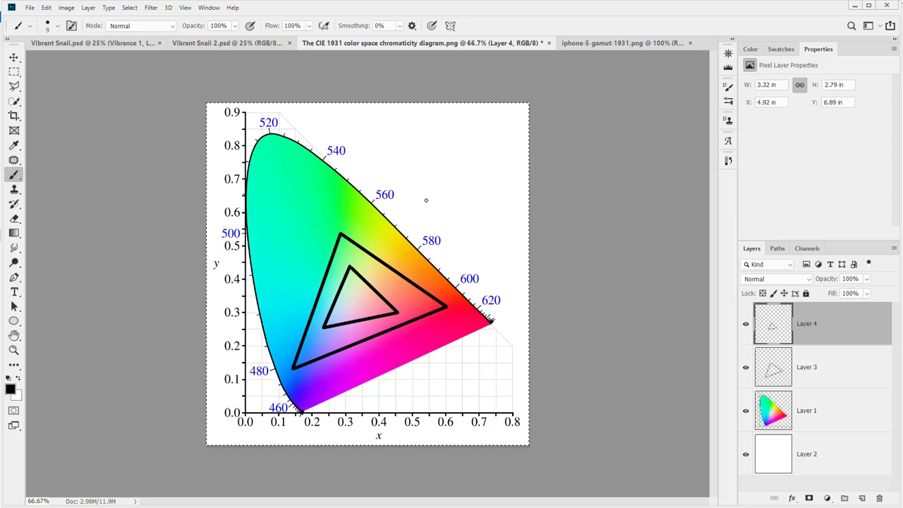
- In Vibrant Snail.psd, toggle the visibility of the Vibrance 1 adjustment layer to compare its effect
click(89, 43)
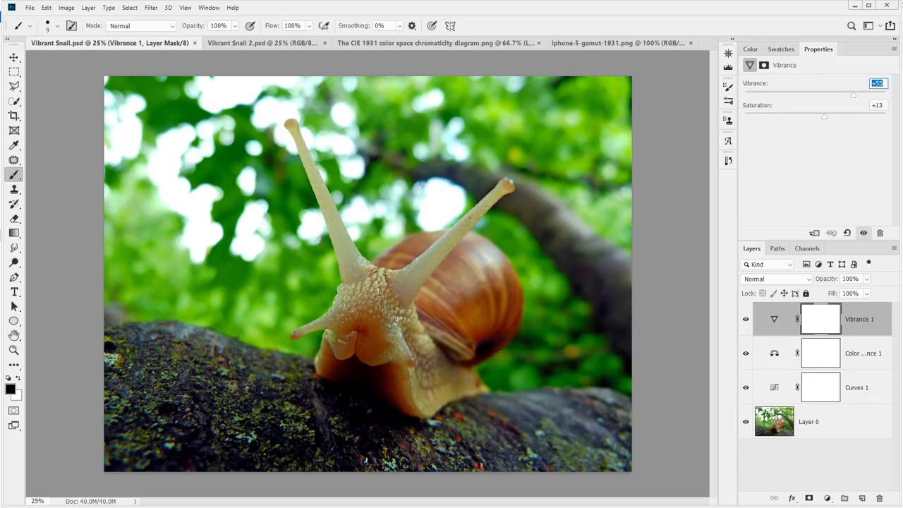
mouse_move(746, 323)
mouse_down()
mouse_move(747, 395)
mouse_move(745, 315)
mouse_up()
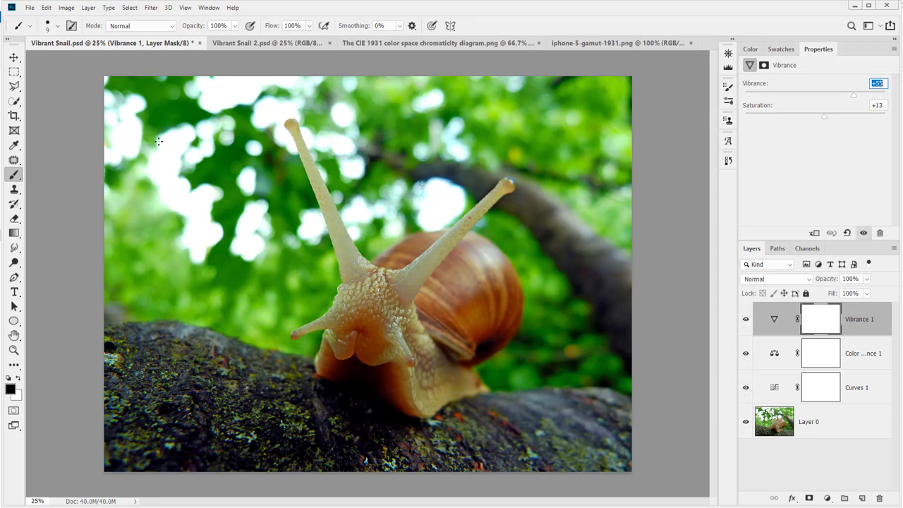
- Examine the red, green and blue channels of Vibrant Snail 2.psd one by one, ending with the RGB composite
click(269, 43)
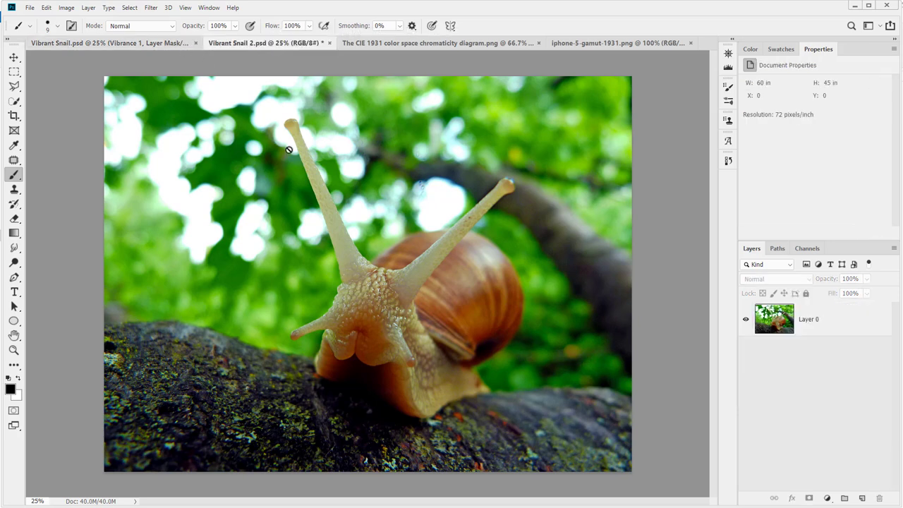
click(46, 10)
mouse_move(66, 9)
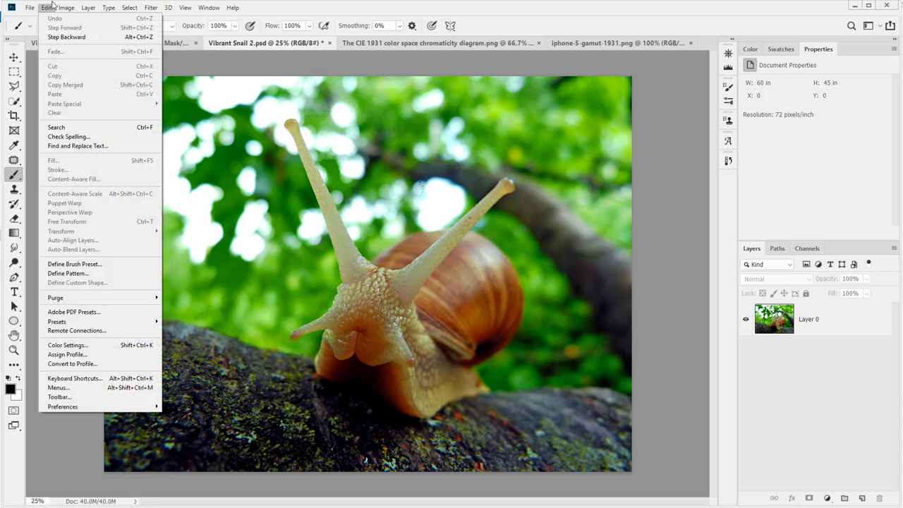
click(54, 7)
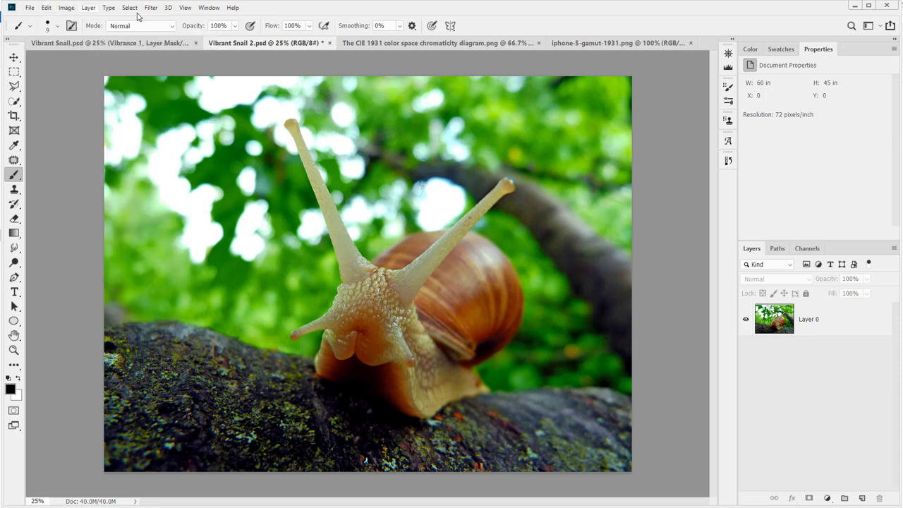
click(807, 250)
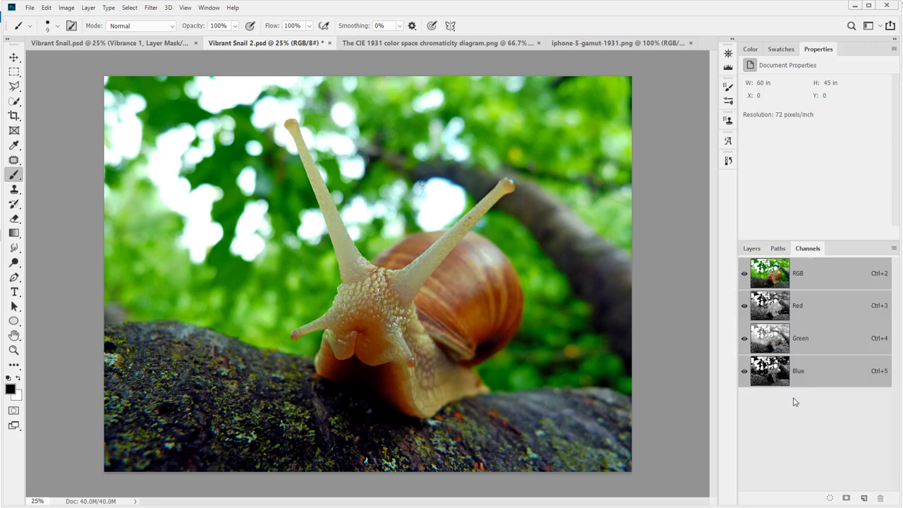
click(799, 375)
click(818, 335)
click(815, 318)
click(813, 338)
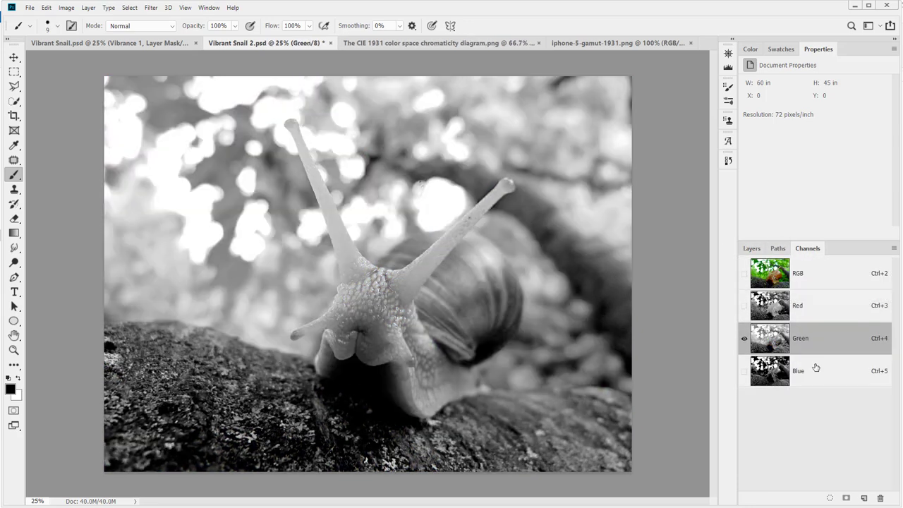
click(811, 371)
click(810, 273)
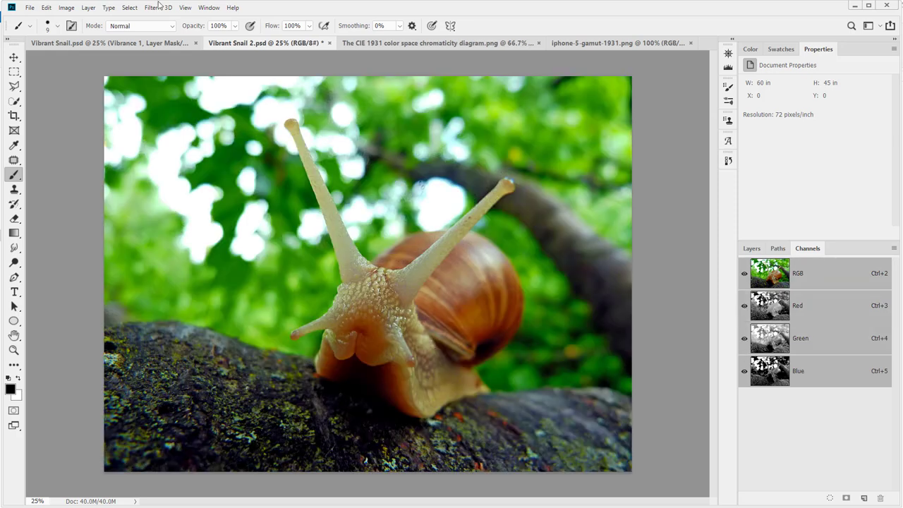
- Convert Vibrant Snail 2.psd to CMYK color with the U.S. Web Coated (SWOP) v2 profile
click(46, 8)
mouse_move(67, 8)
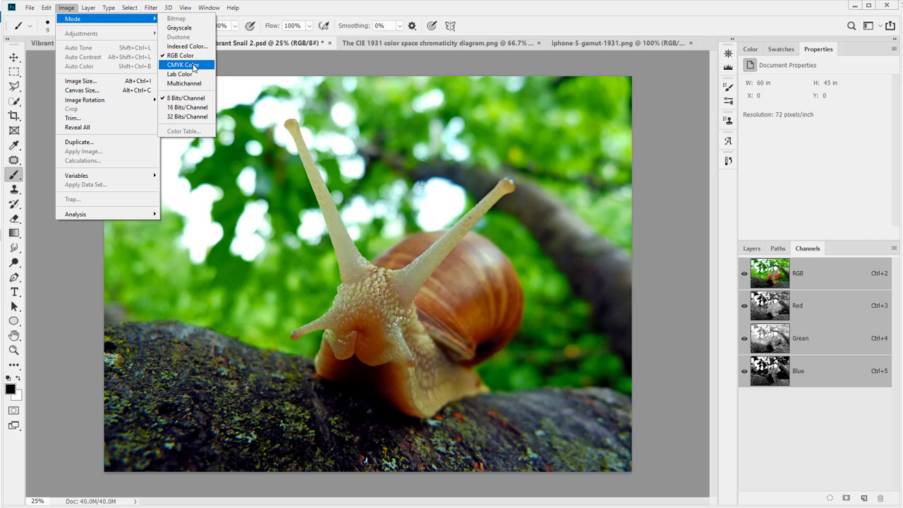
click(182, 65)
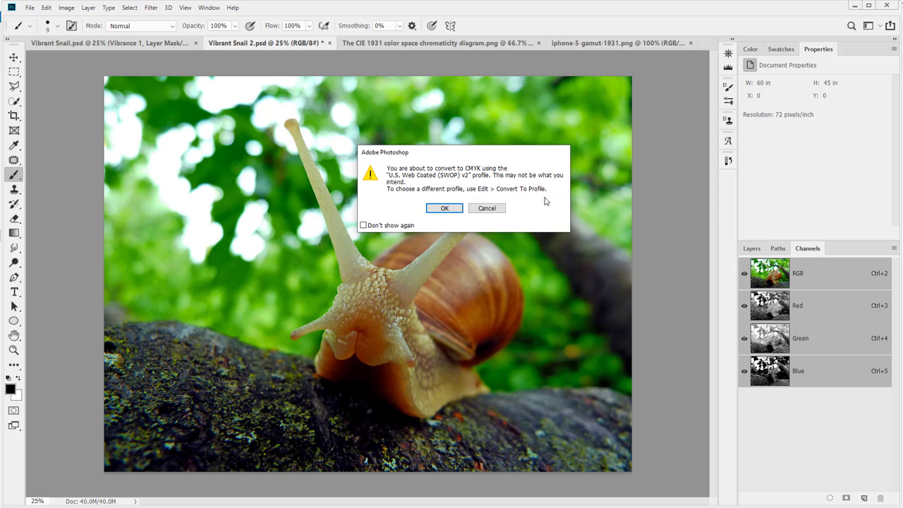
click(444, 208)
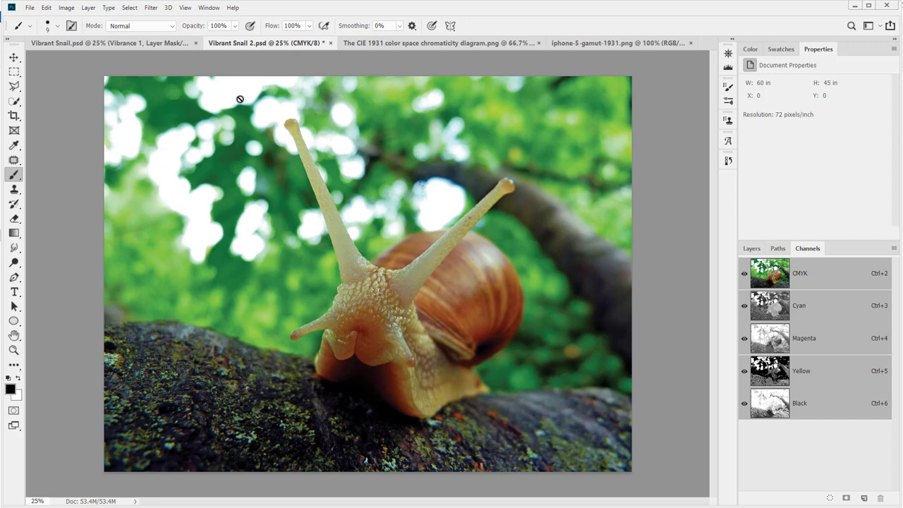
- Compare the CMYK image with Vibrant Snail.psd, and examine its cyan, magenta, yellow and black channels before showing the composite
click(106, 42)
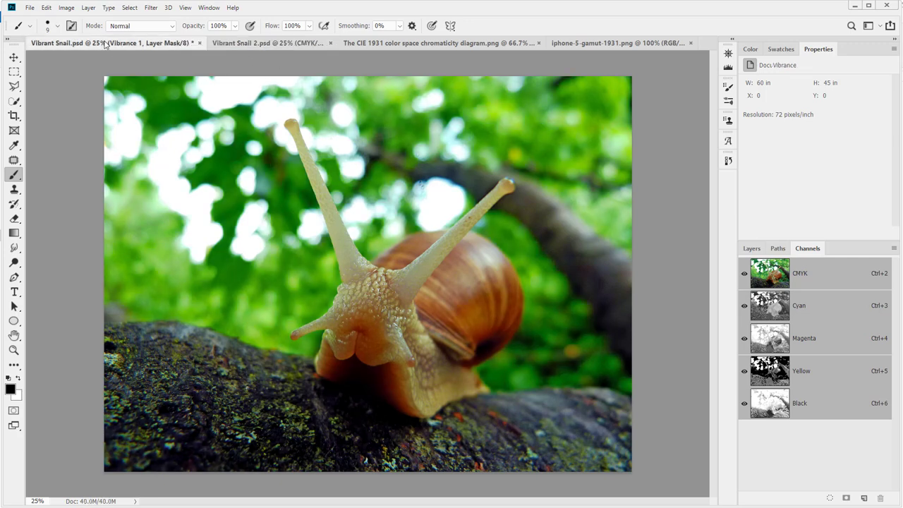
click(237, 43)
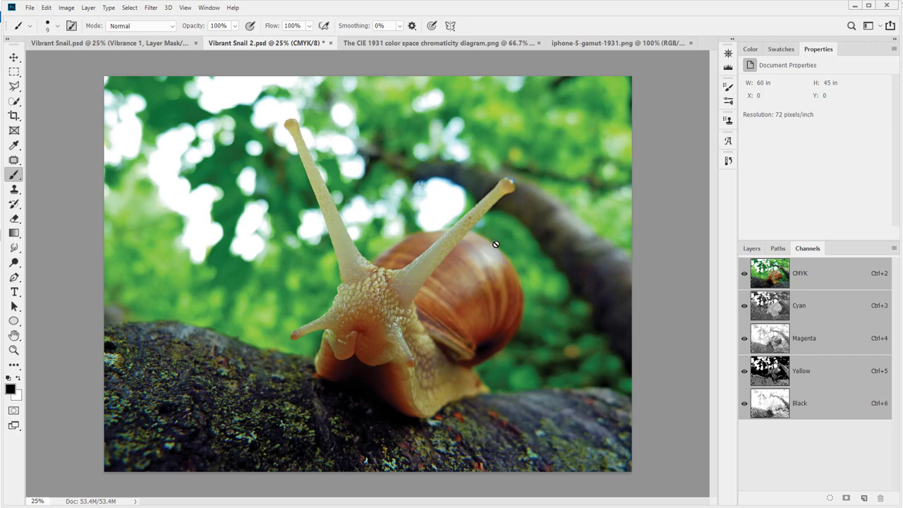
click(823, 309)
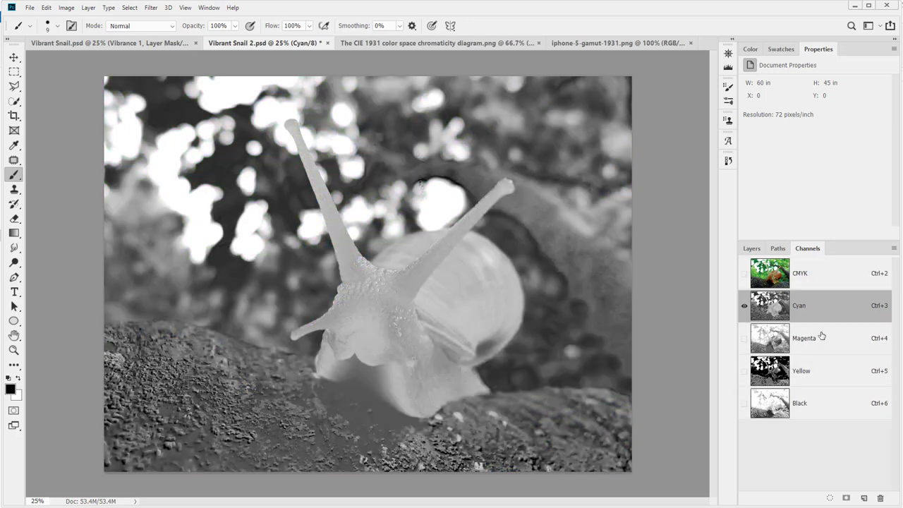
click(822, 337)
click(818, 375)
click(813, 408)
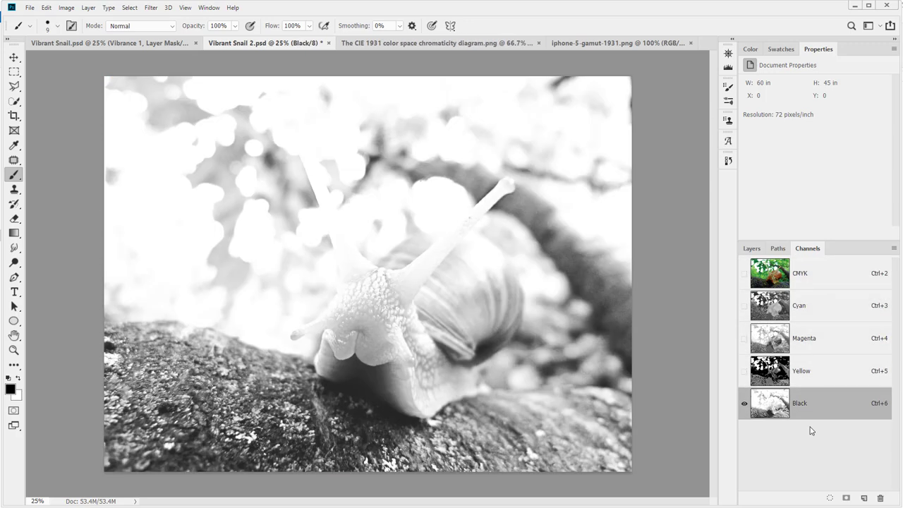
click(800, 286)
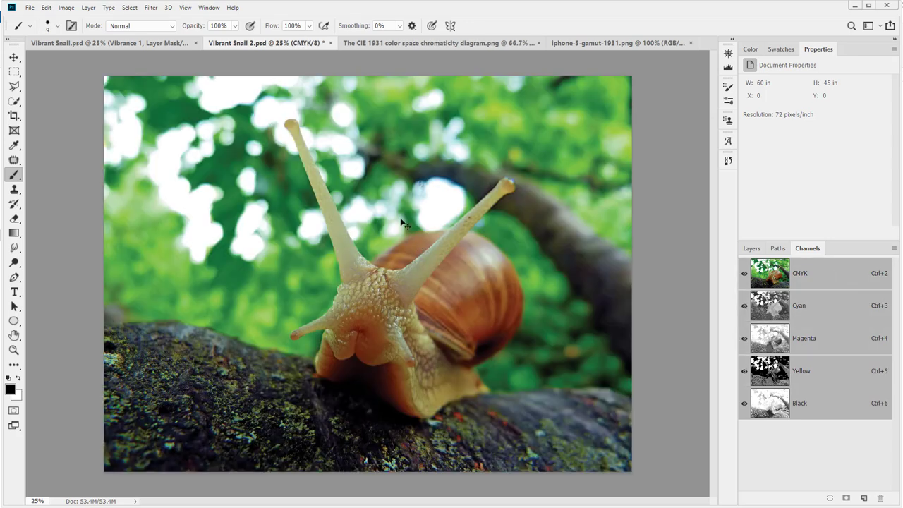
- Undo the CMYK conversion of Vibrant Snail 2.psd
key(ctrl+z)
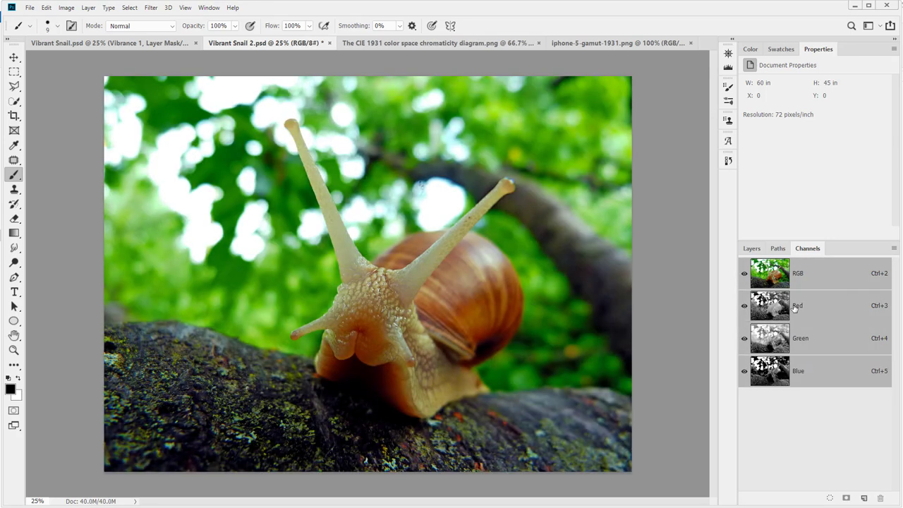
click(62, 11)
mouse_move(62, 20)
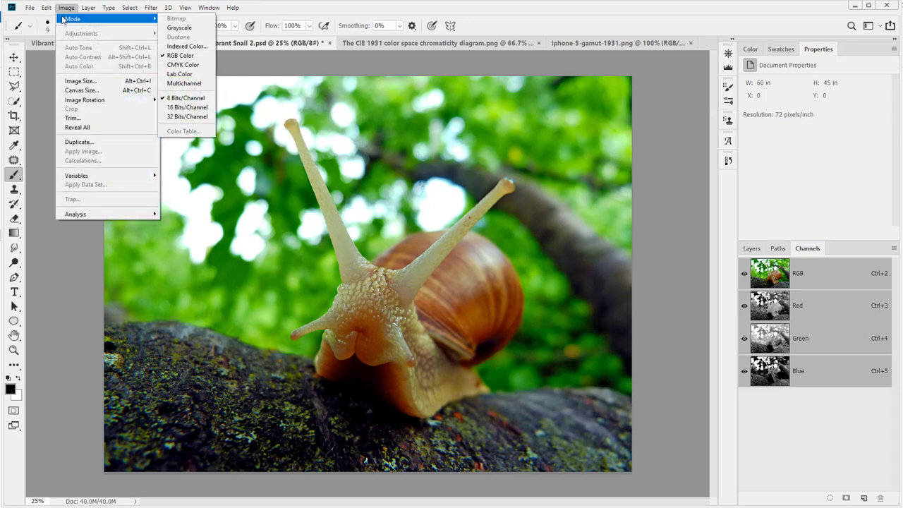
click(183, 64)
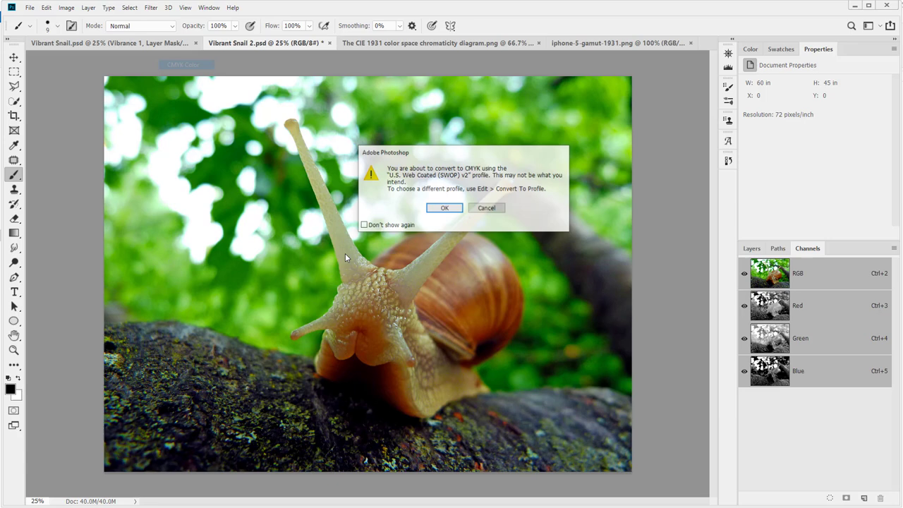
click(492, 207)
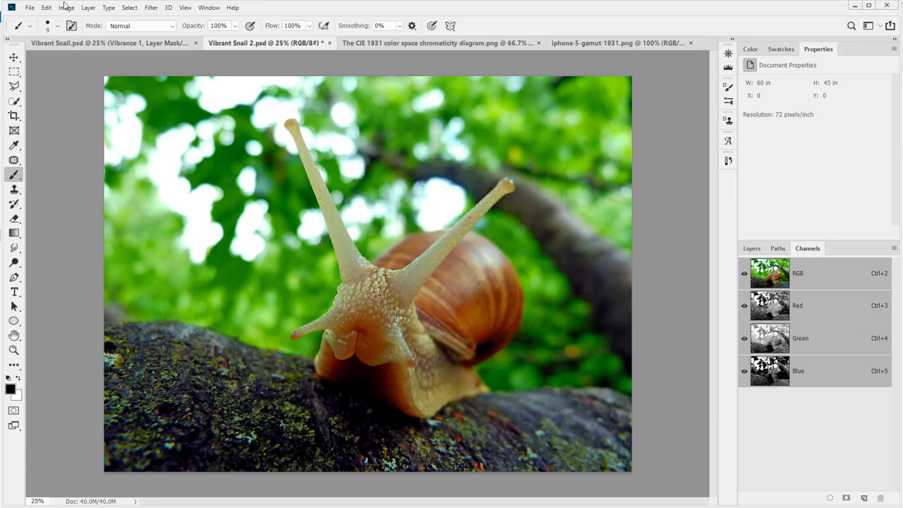
- Open Convert to Profile for Vibrant Snail 2.psd and examine the available destination profiles, including the newspaper and newsprint ones
click(46, 8)
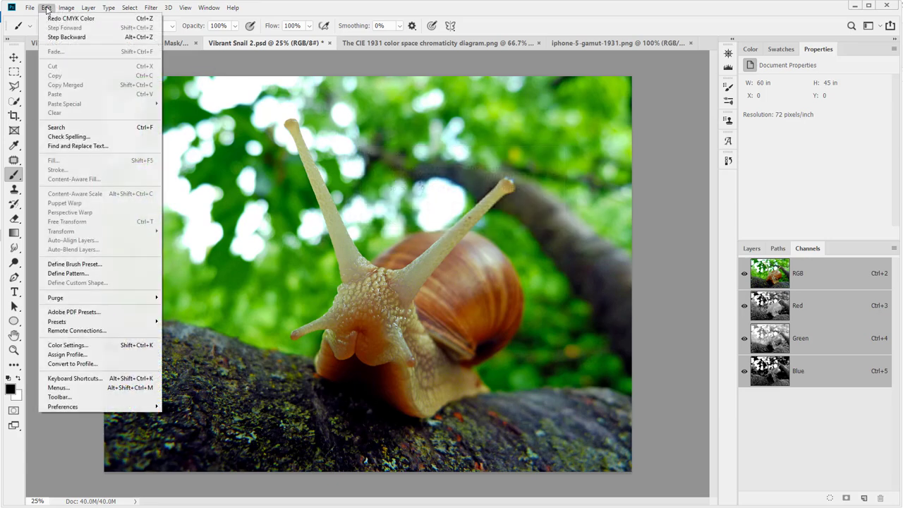
click(126, 364)
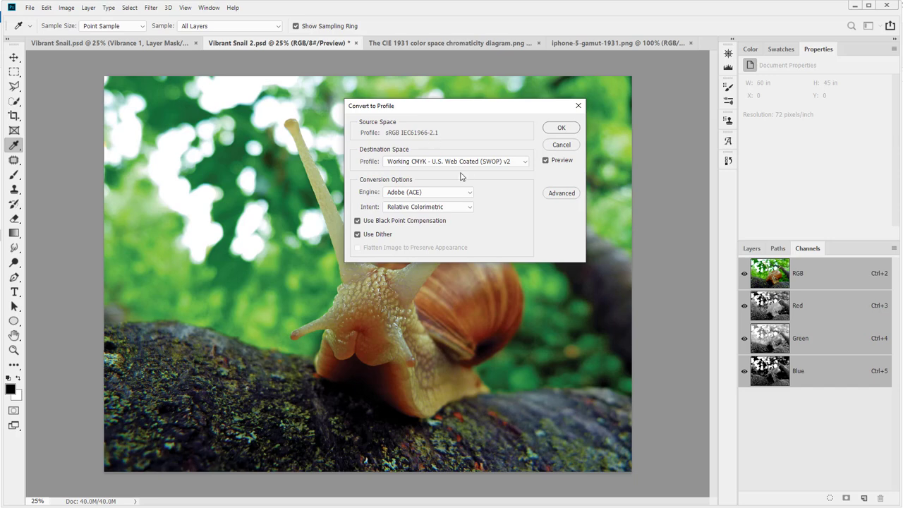
click(436, 162)
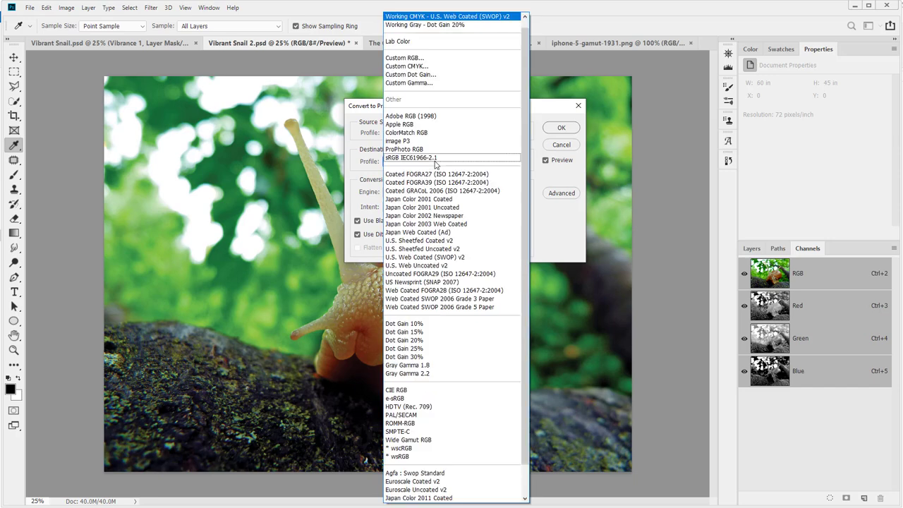
click(566, 237)
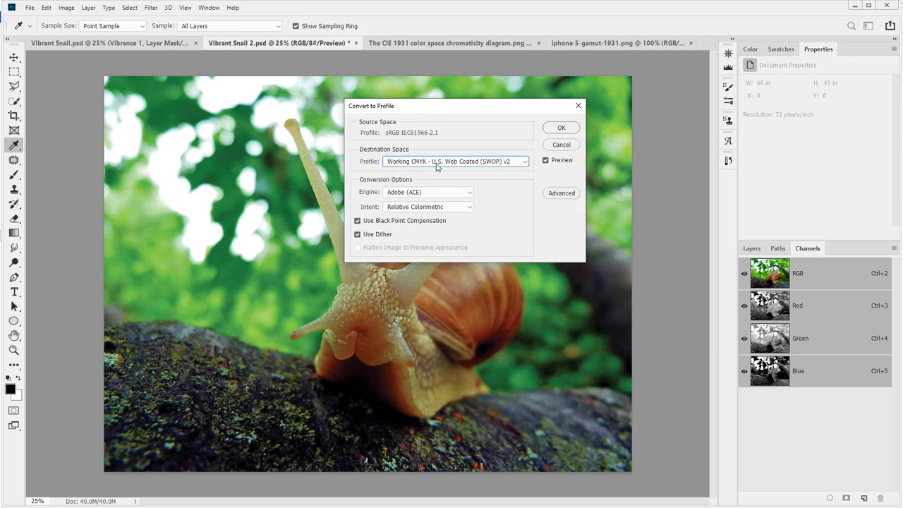
click(492, 166)
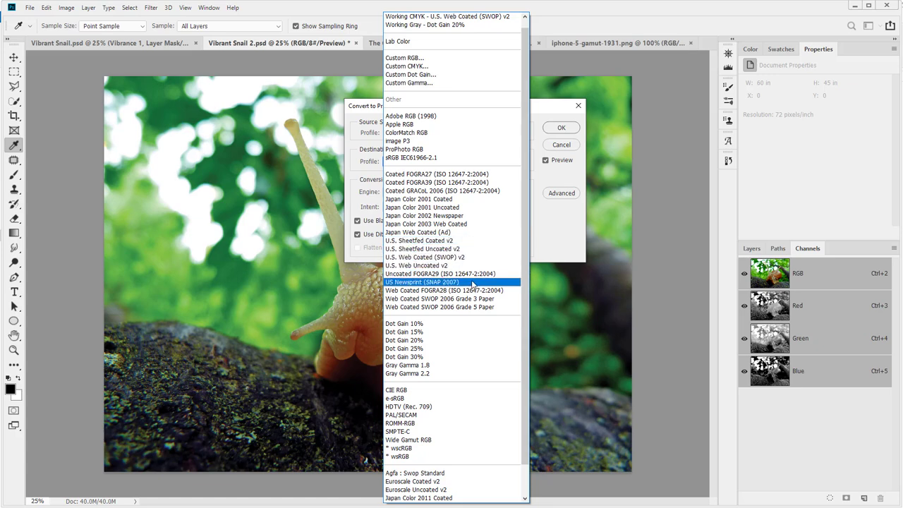
scroll(468, 161, down, 1)
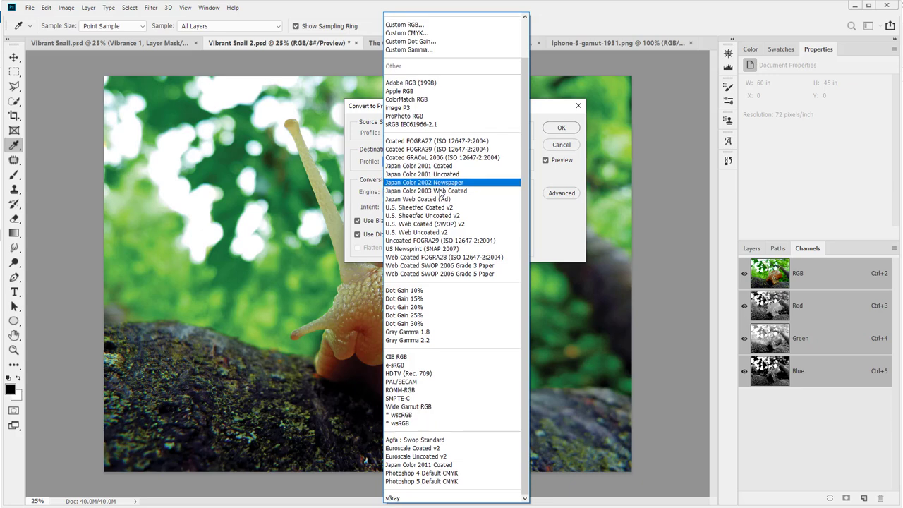
scroll(473, 223, up, 1)
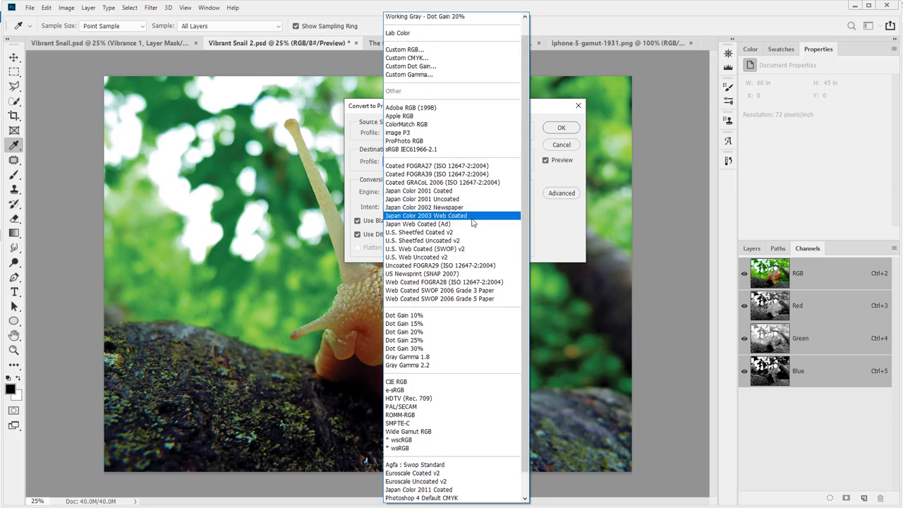
scroll(472, 220, up, 1)
click(560, 240)
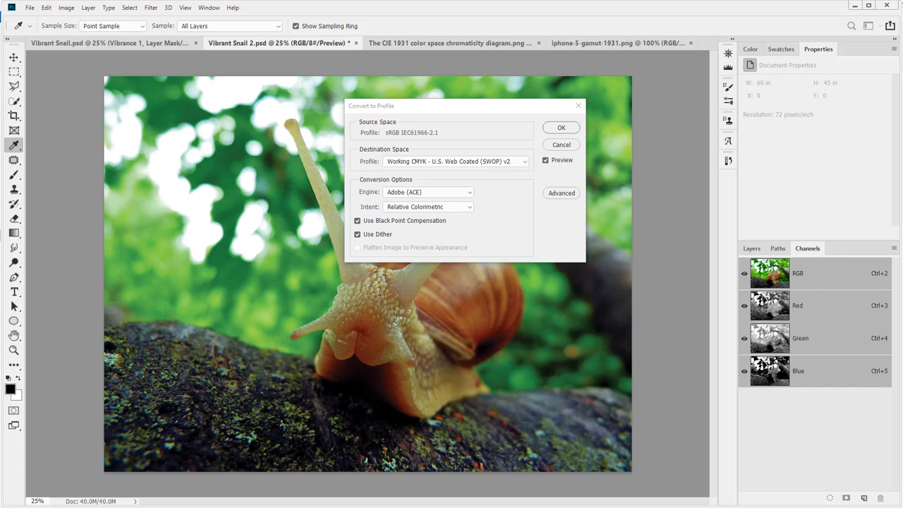
- Switch to the browser's Wikipedia article on SWOP and view its CIE1931xy gamut comparison diagram at larger size in a separate tab
click(390, 507)
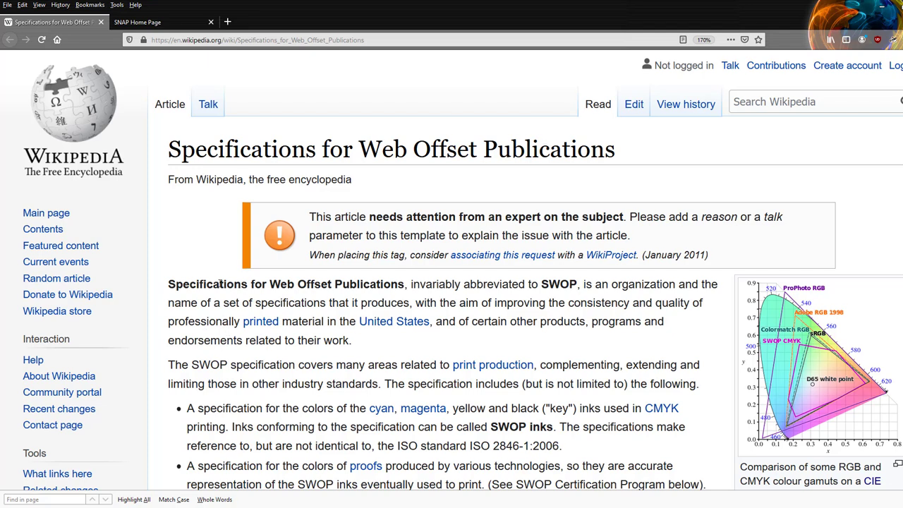
scroll(190, 222, down, 2)
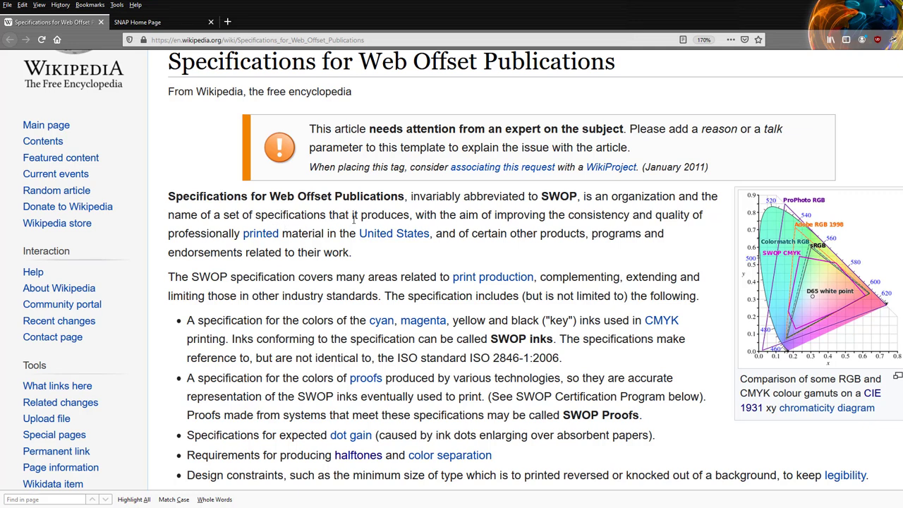
middle_click(823, 266)
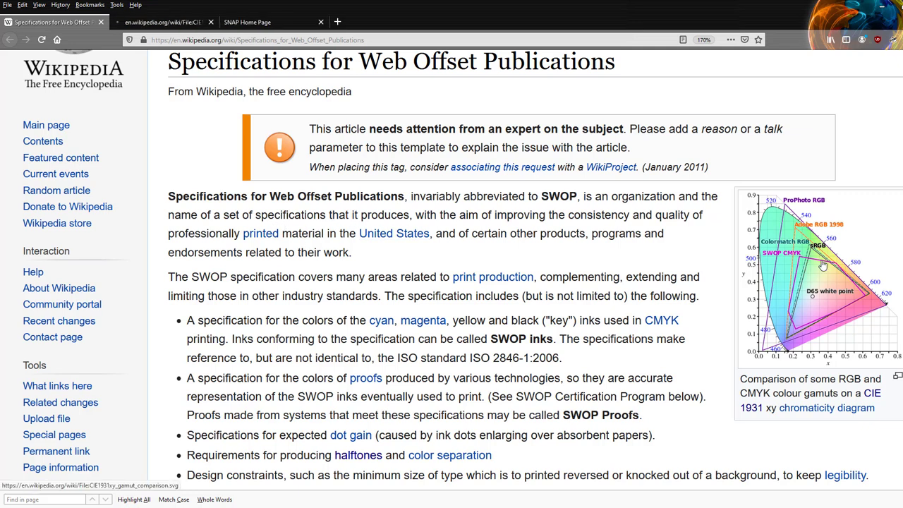
click(168, 22)
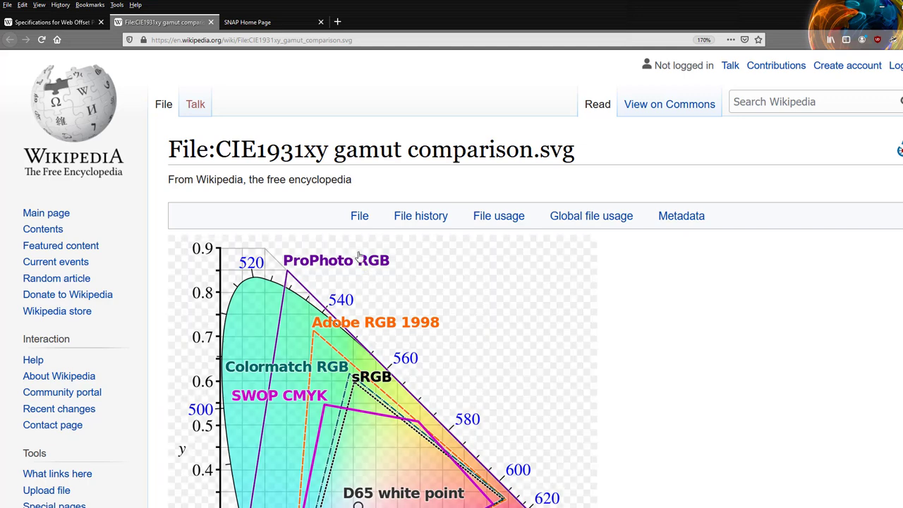
scroll(326, 252, down, 3)
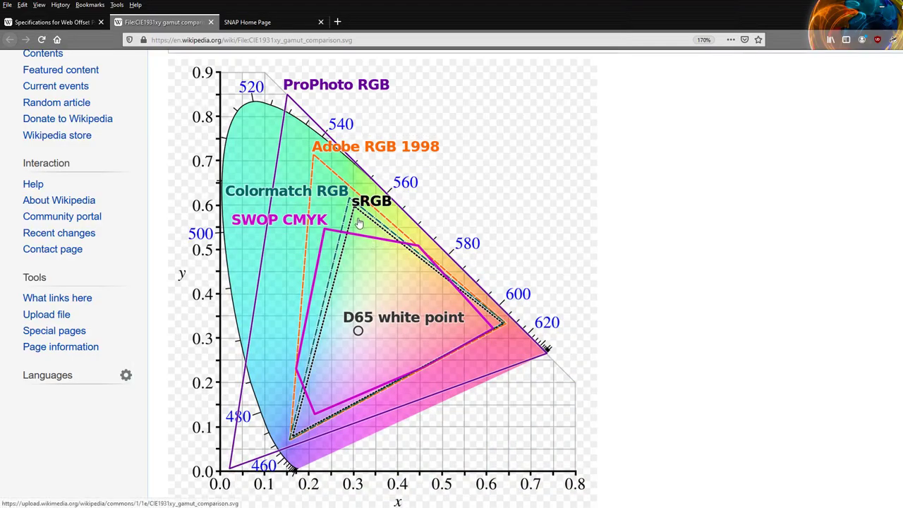
- Read through the SWOP article's list of printing specifications, and view the SNAP home page on newsprint advertising production
click(48, 24)
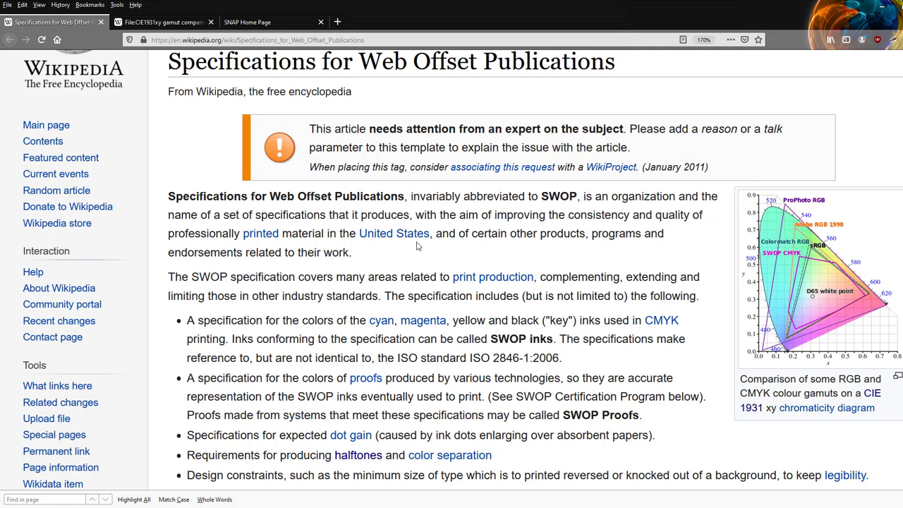
scroll(335, 267, down, 2)
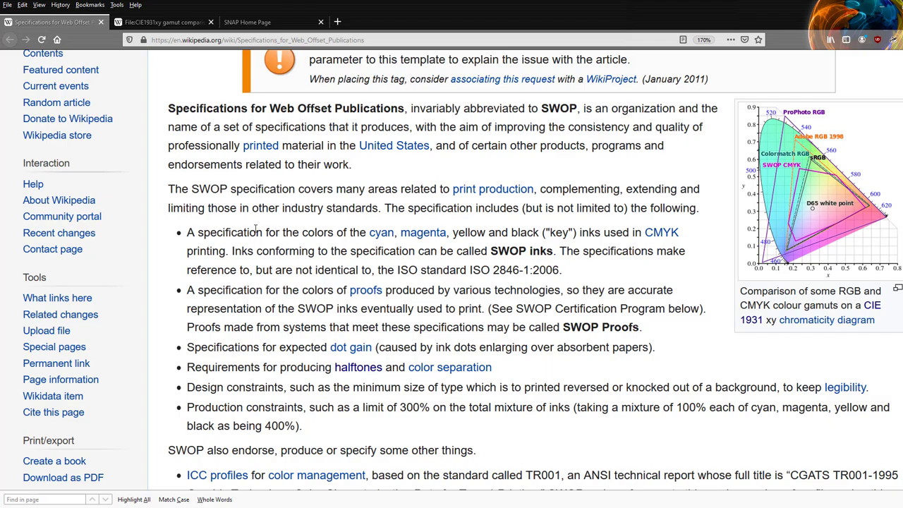
scroll(257, 229, down, 5)
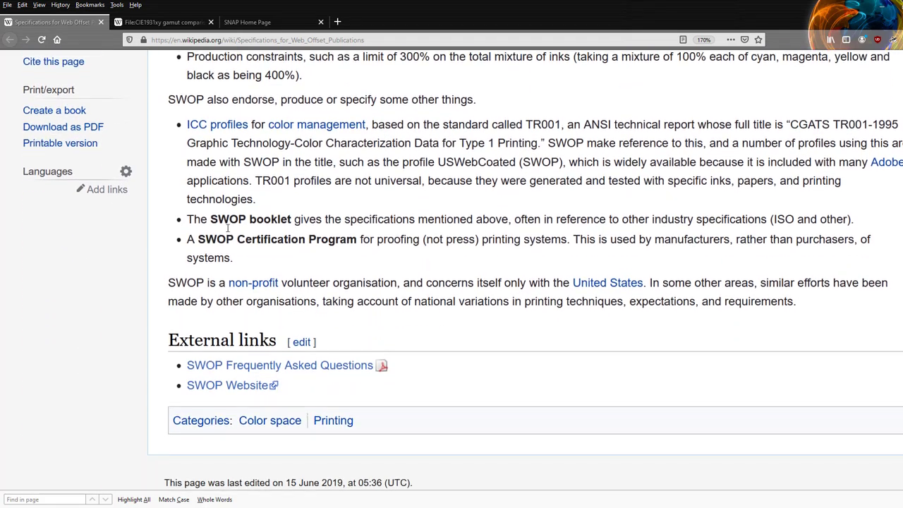
scroll(227, 228, up, 5)
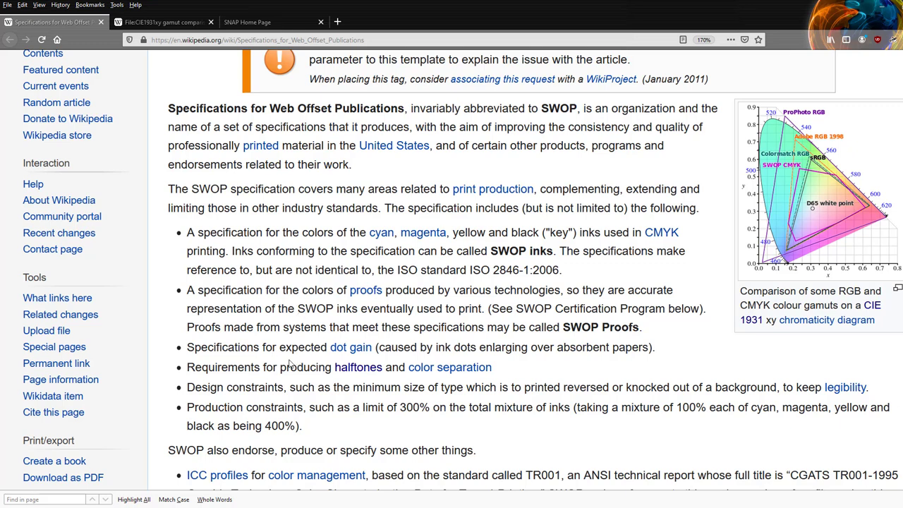
click(247, 22)
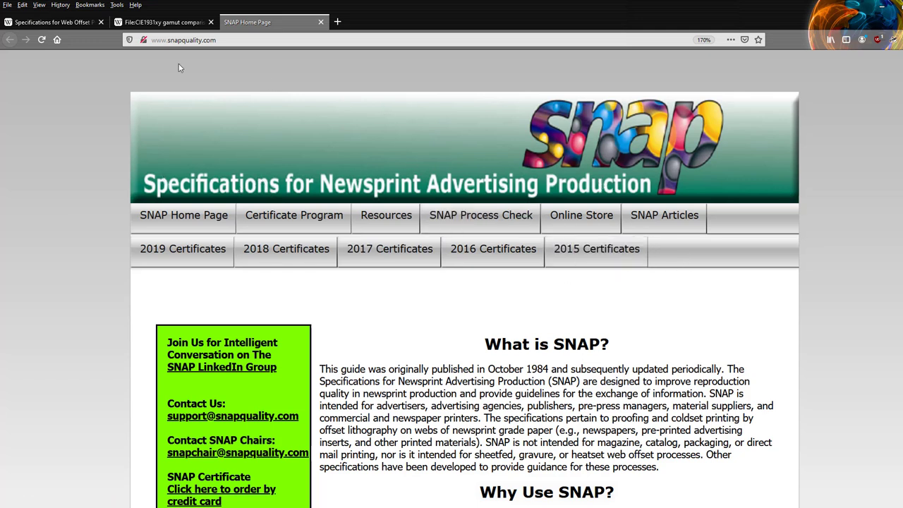
- Return to Photoshop and choose Working CMYK - U.S. Web Coated (SWOP) v2 as the destination profile in Convert to Profile
click(500, 439)
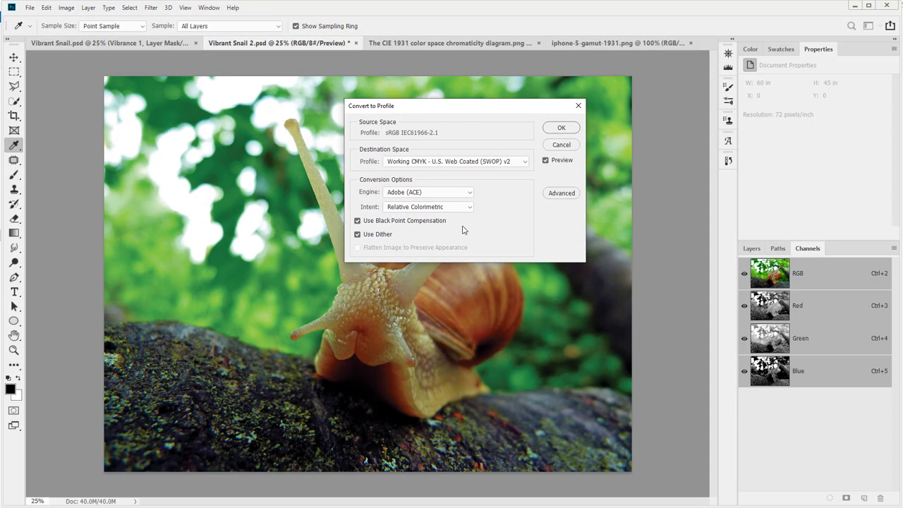
click(465, 161)
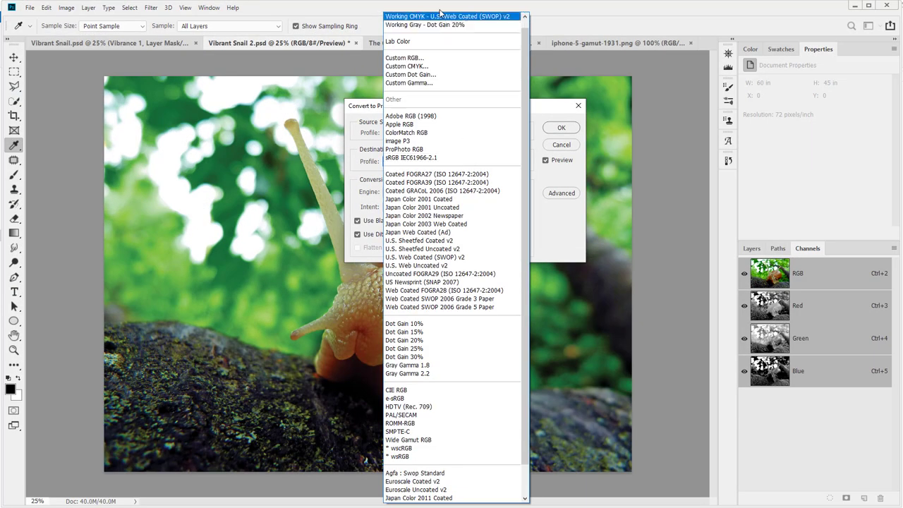
click(477, 19)
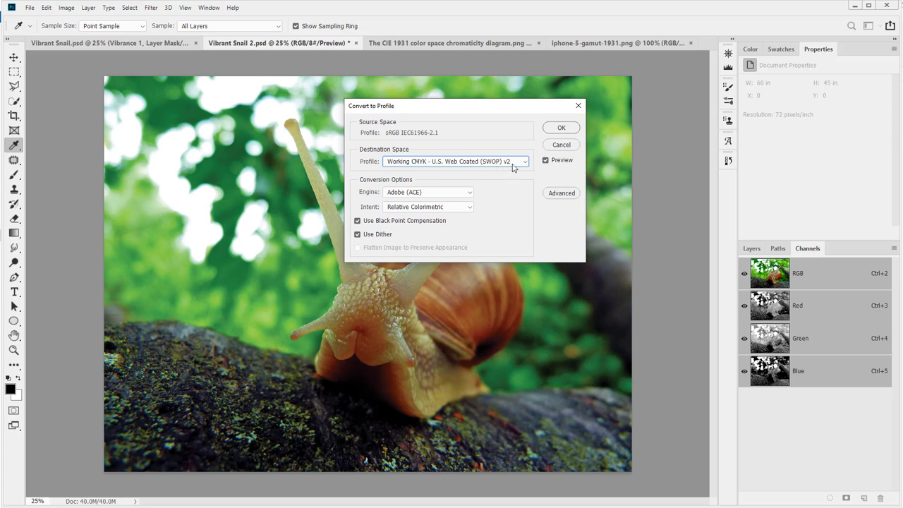
- Examine the choices for the conversion engine and the full list of destination profiles without changing either setting
click(453, 193)
click(466, 191)
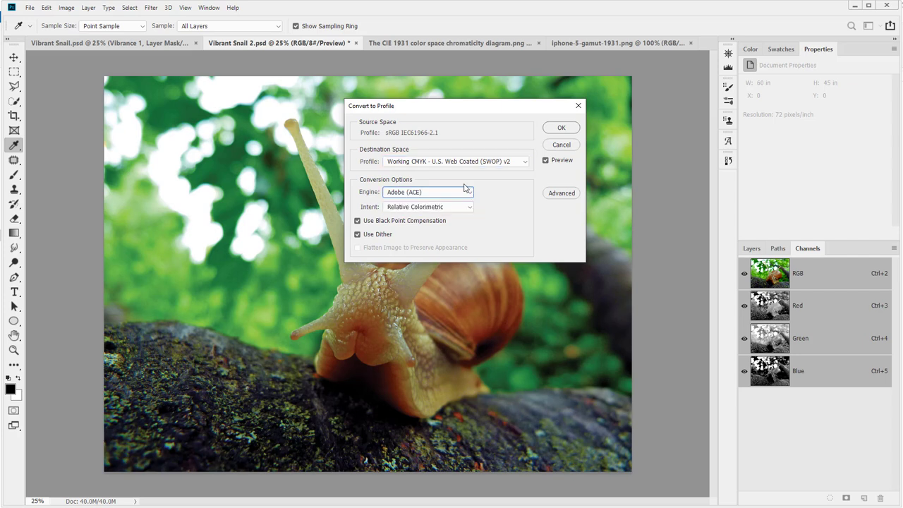
click(407, 195)
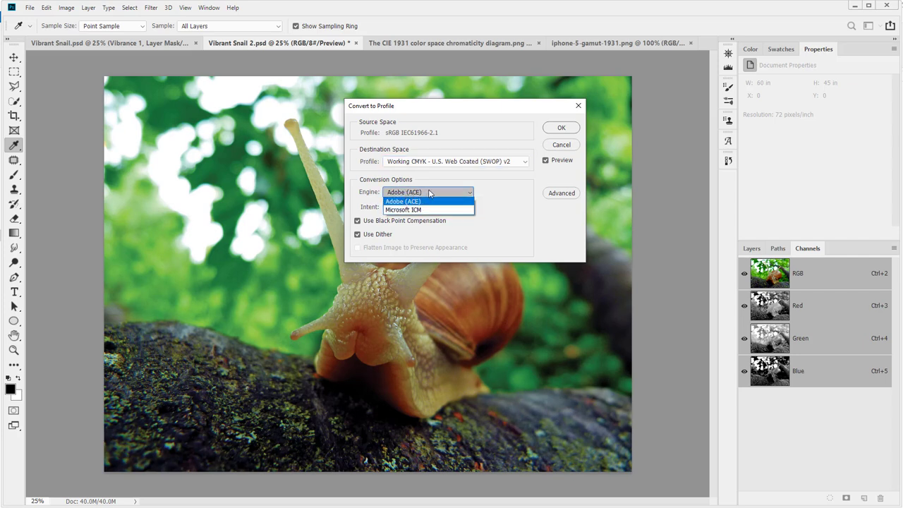
click(356, 195)
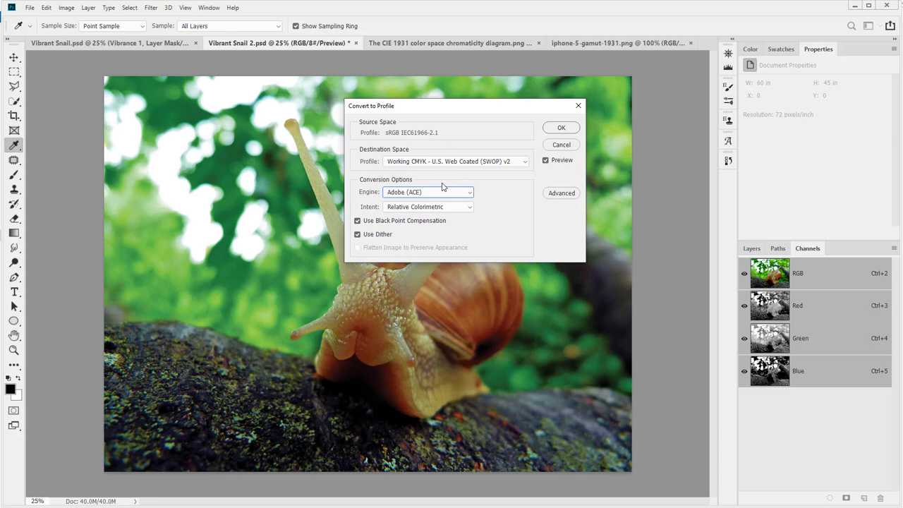
click(455, 162)
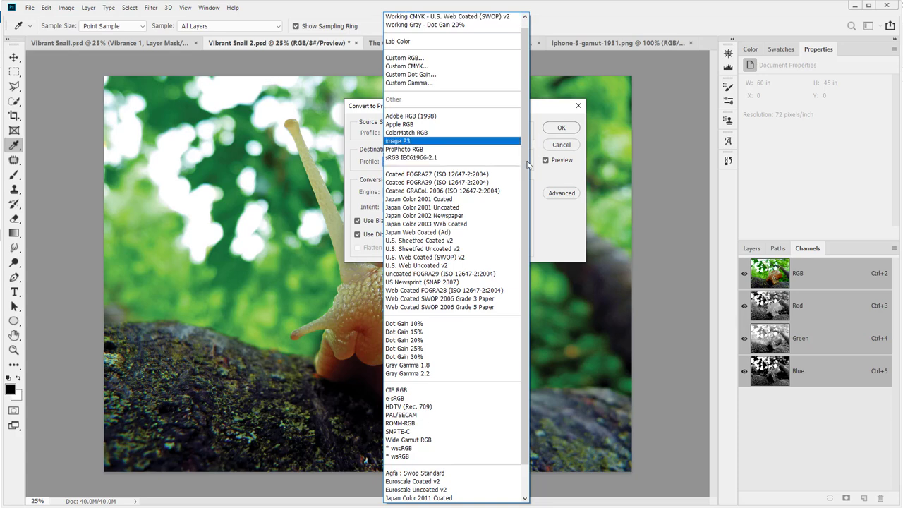
scroll(466, 212, down, 2)
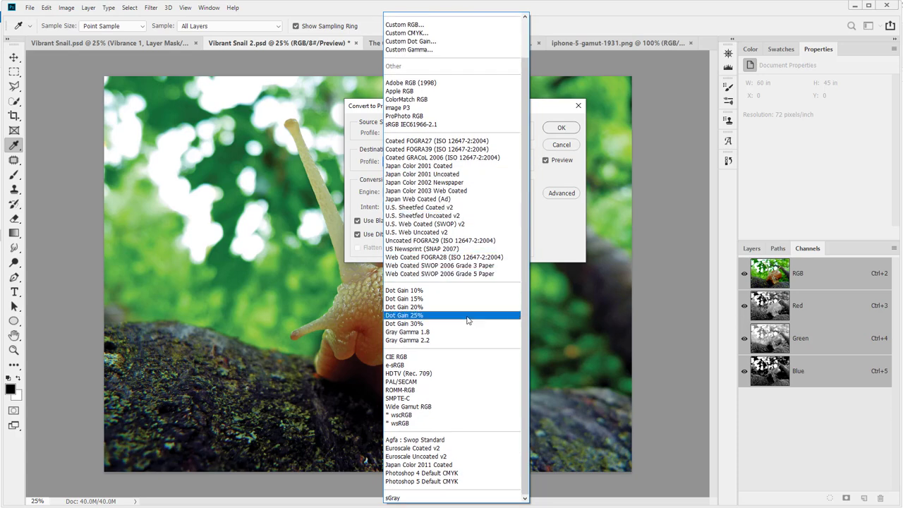
scroll(467, 320, up, 3)
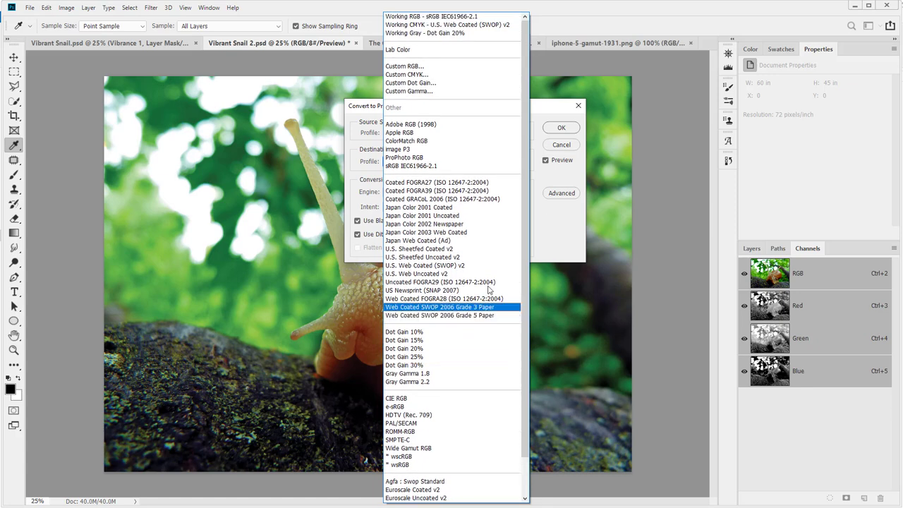
click(547, 260)
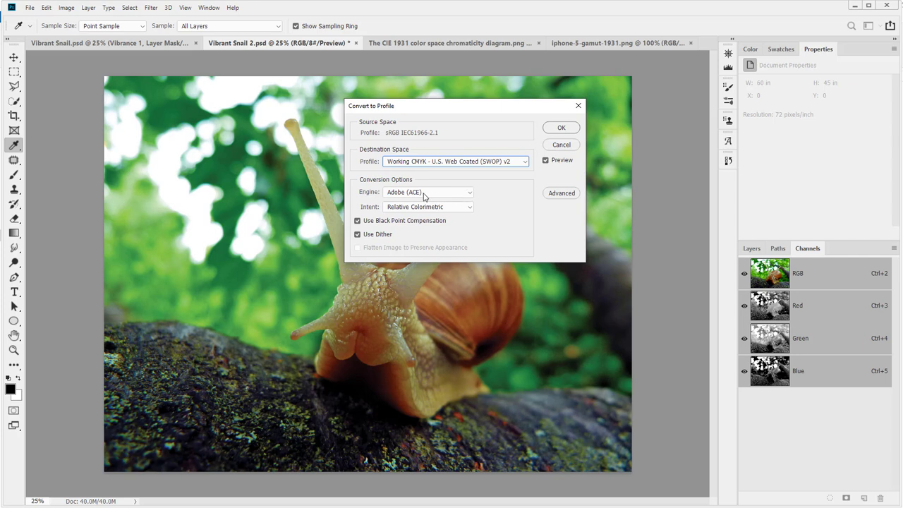
- Examine the Adobe (ACE) and Microsoft ICM conversion engine choices, leaving Adobe (ACE) selected
click(412, 194)
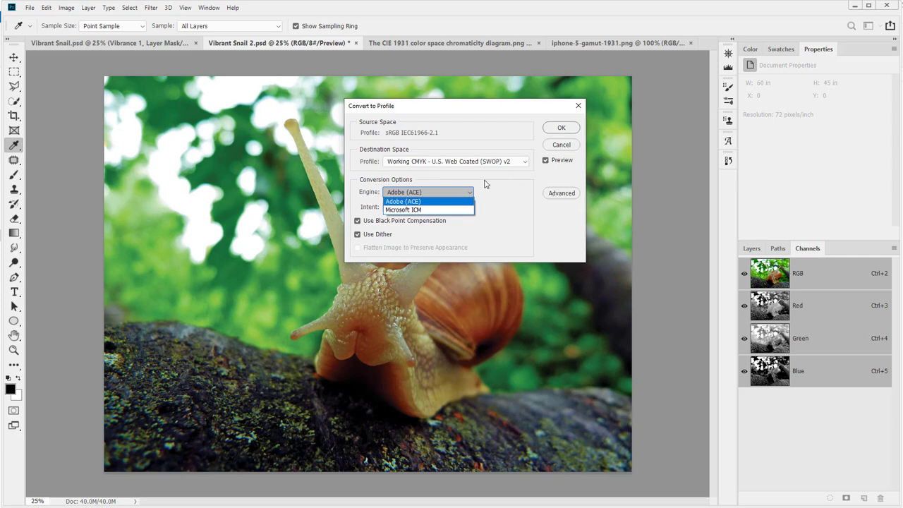
click(490, 207)
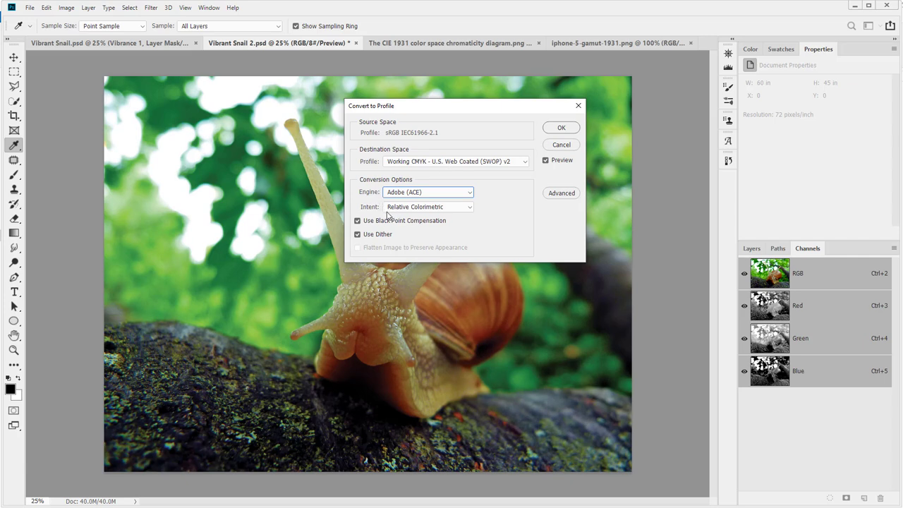
click(406, 195)
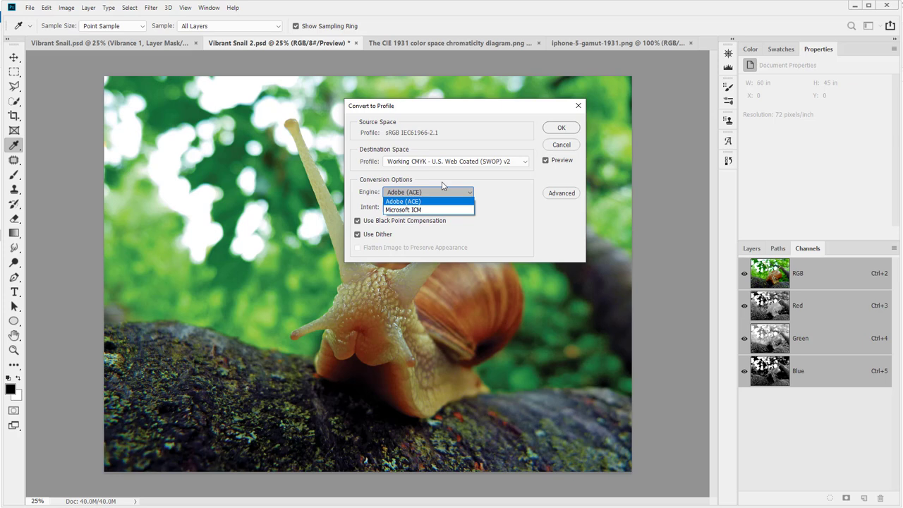
key(Down)
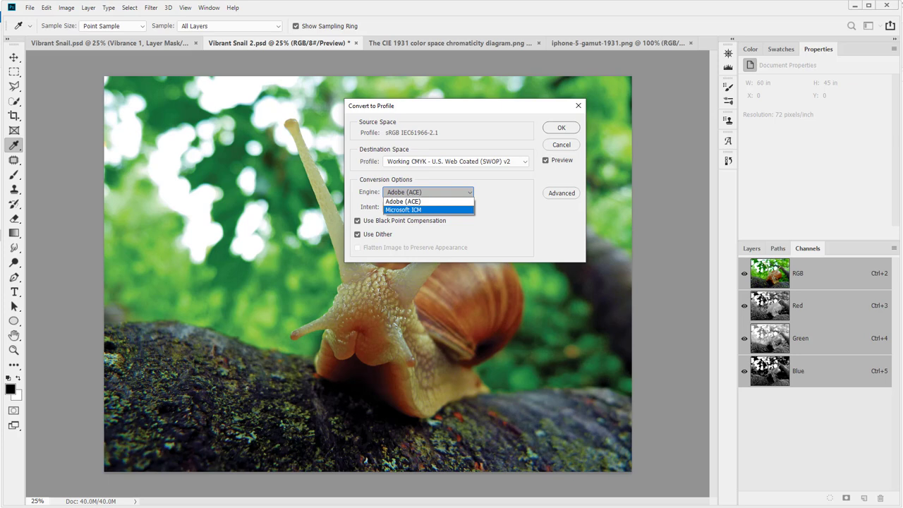
key(Escape)
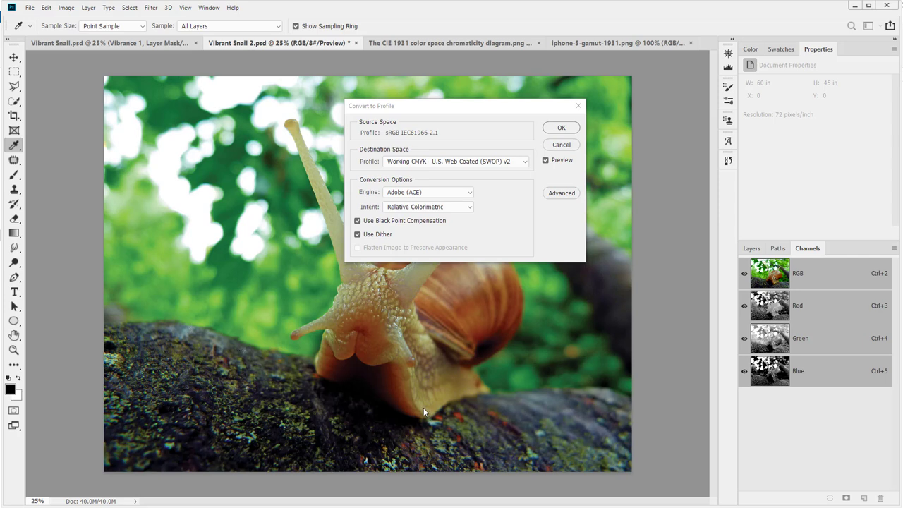
click(453, 192)
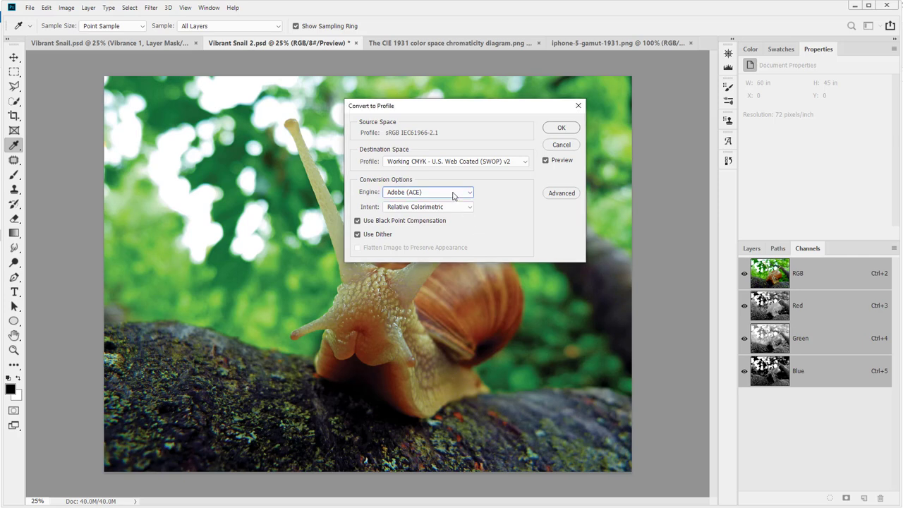
click(453, 196)
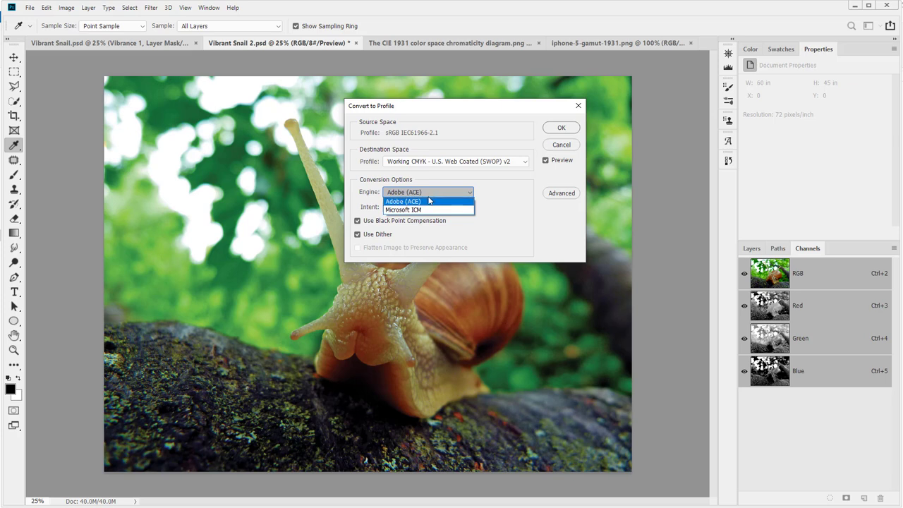
click(427, 202)
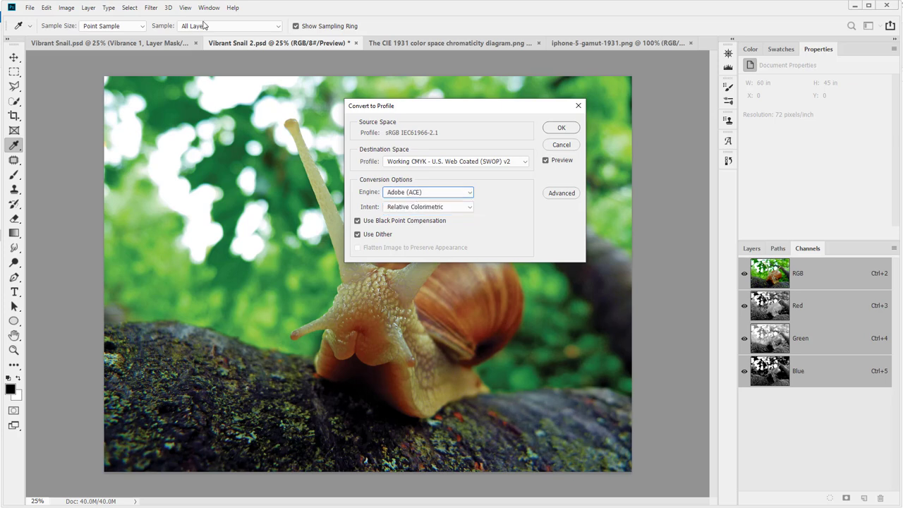
click(444, 190)
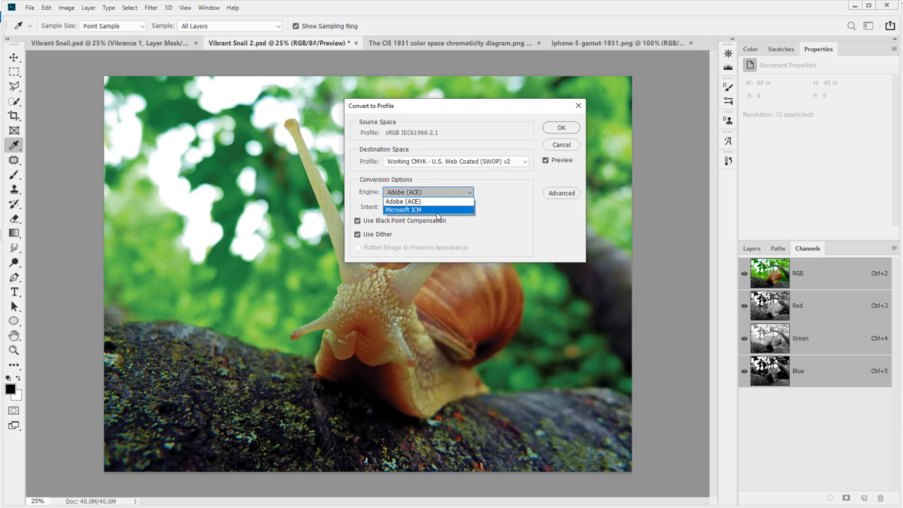
click(491, 197)
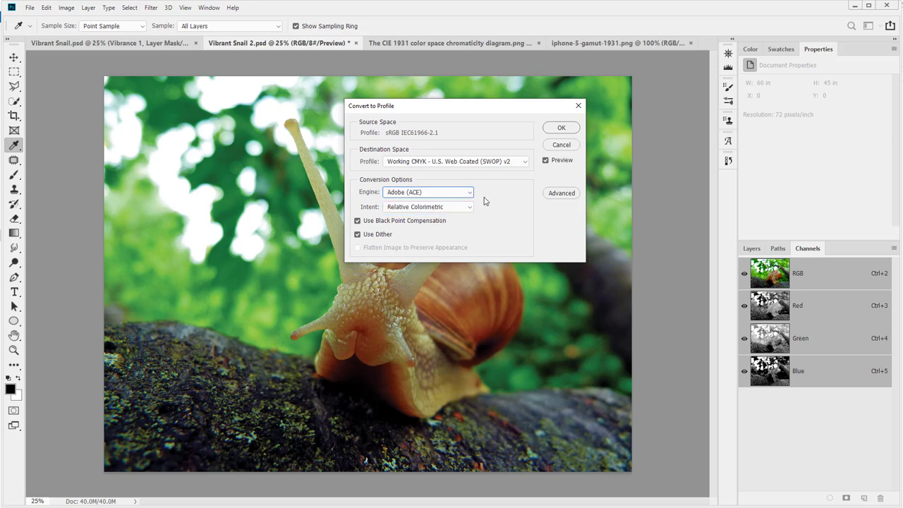
click(425, 195)
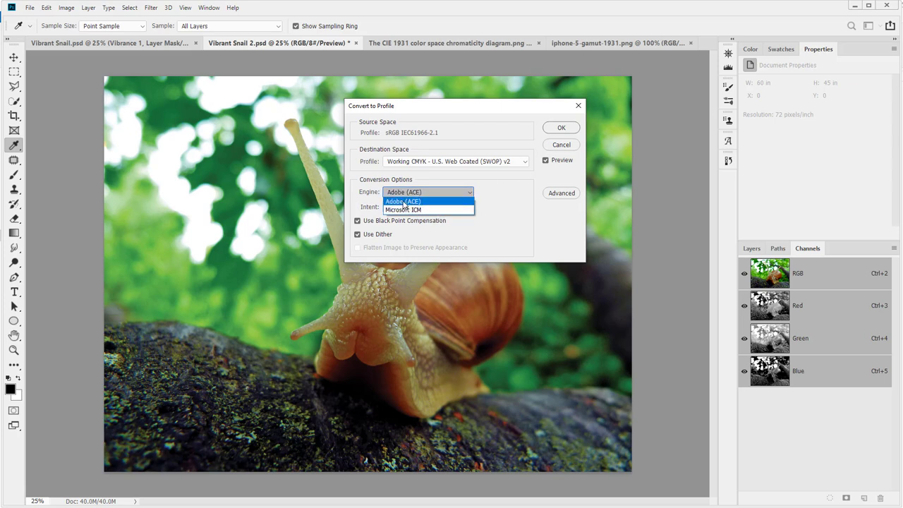
click(446, 200)
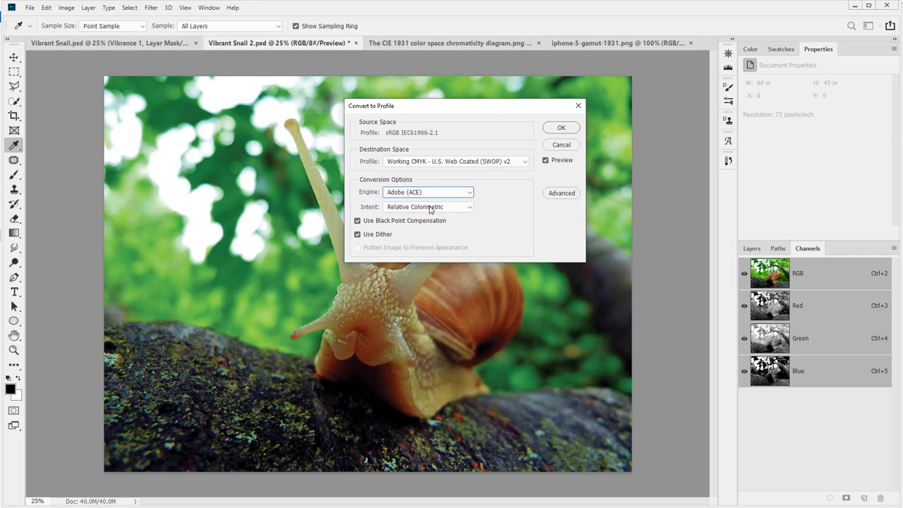
- Examine the rendering intent choices and the CMYK destination profiles in the advanced conversion options, then return to the basic options
click(427, 209)
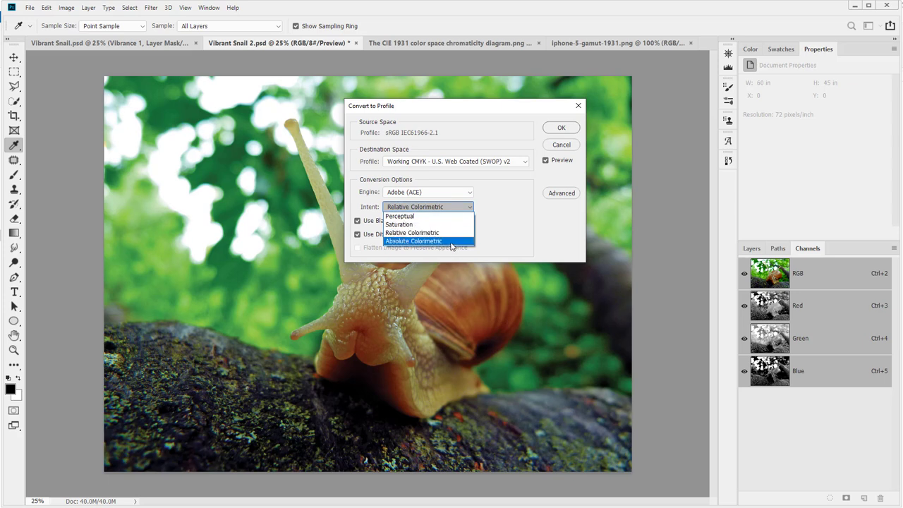
click(498, 228)
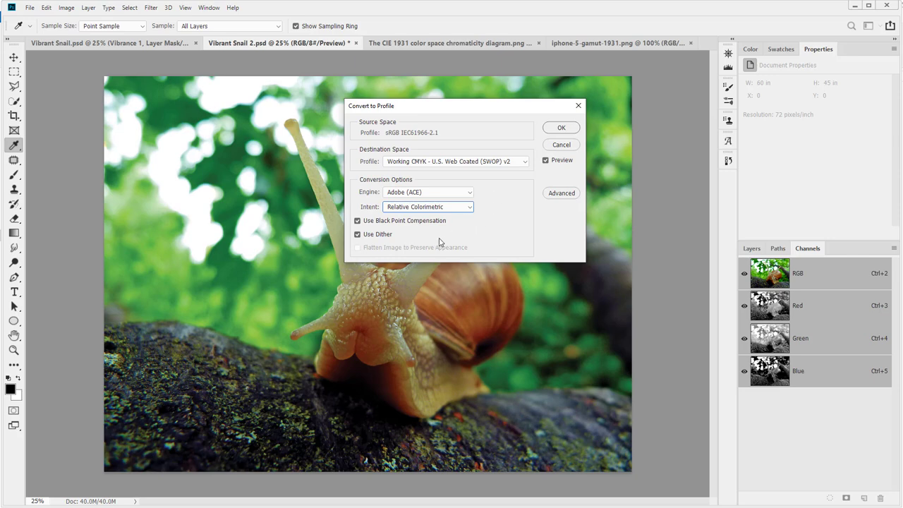
click(577, 192)
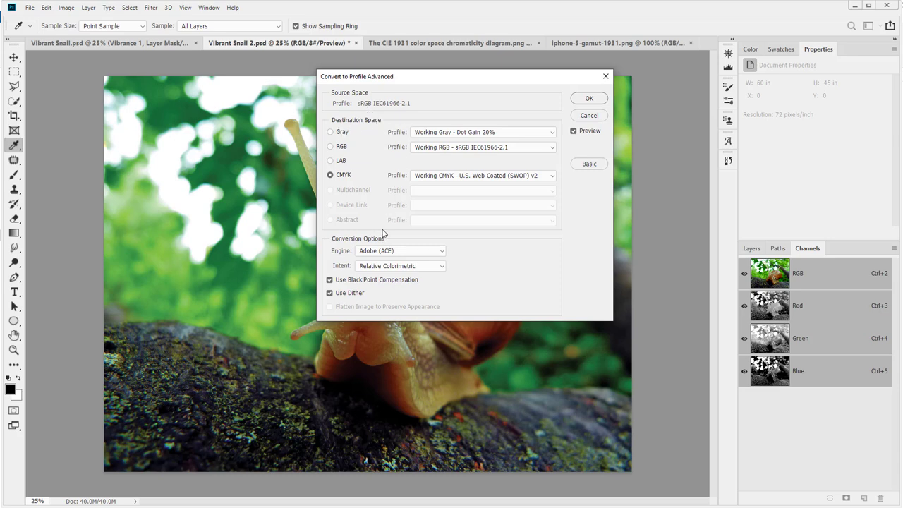
click(454, 176)
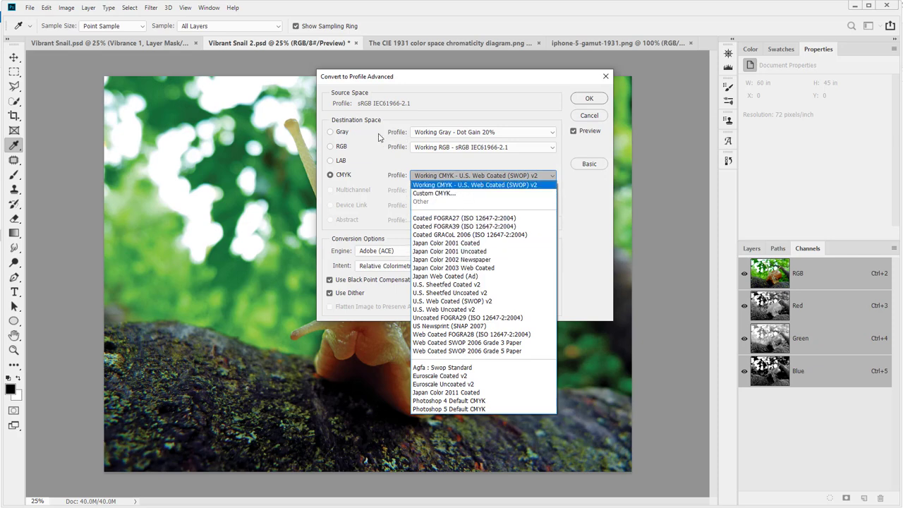
click(369, 153)
click(594, 164)
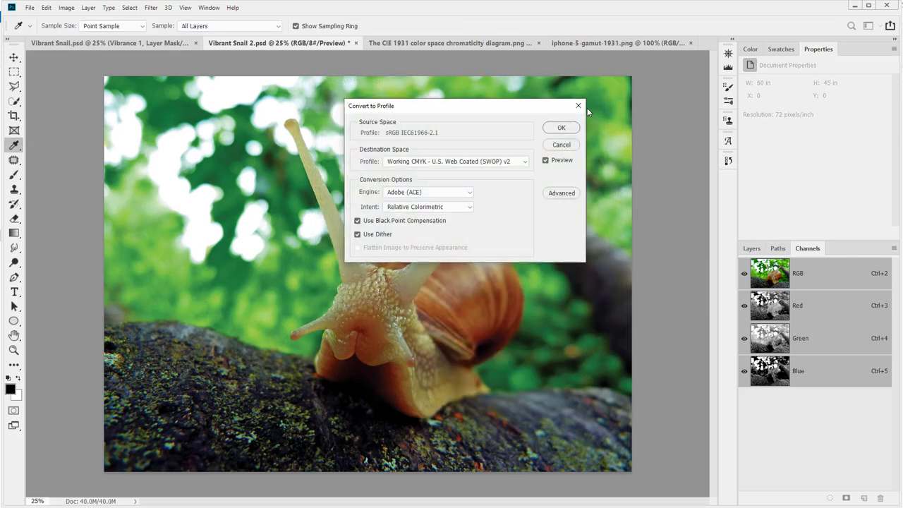
- Cancel the profile conversion and switch to the CIE 1931 chromaticity diagram document with the Brush tool active
click(565, 144)
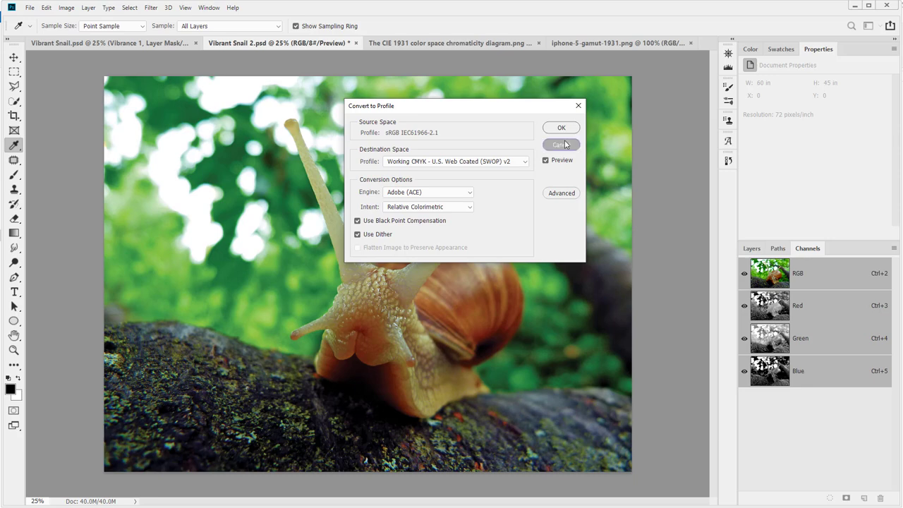
key(b)
click(452, 43)
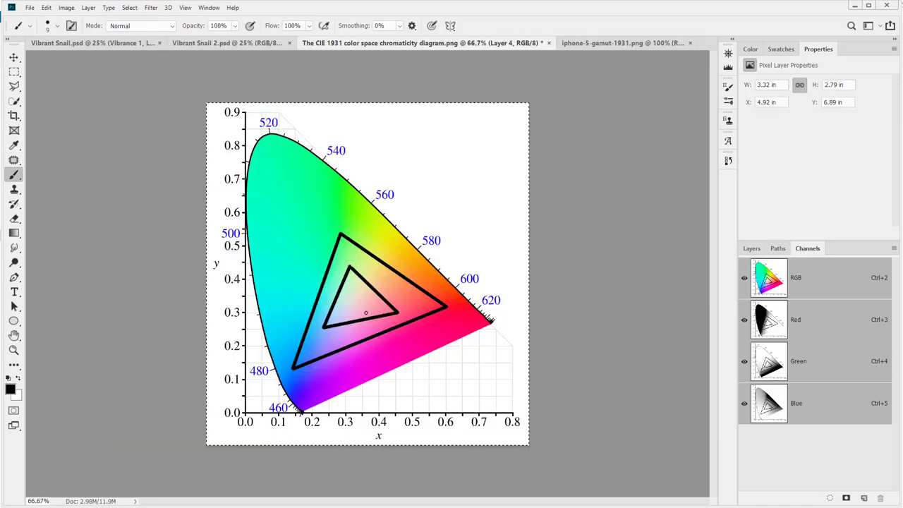